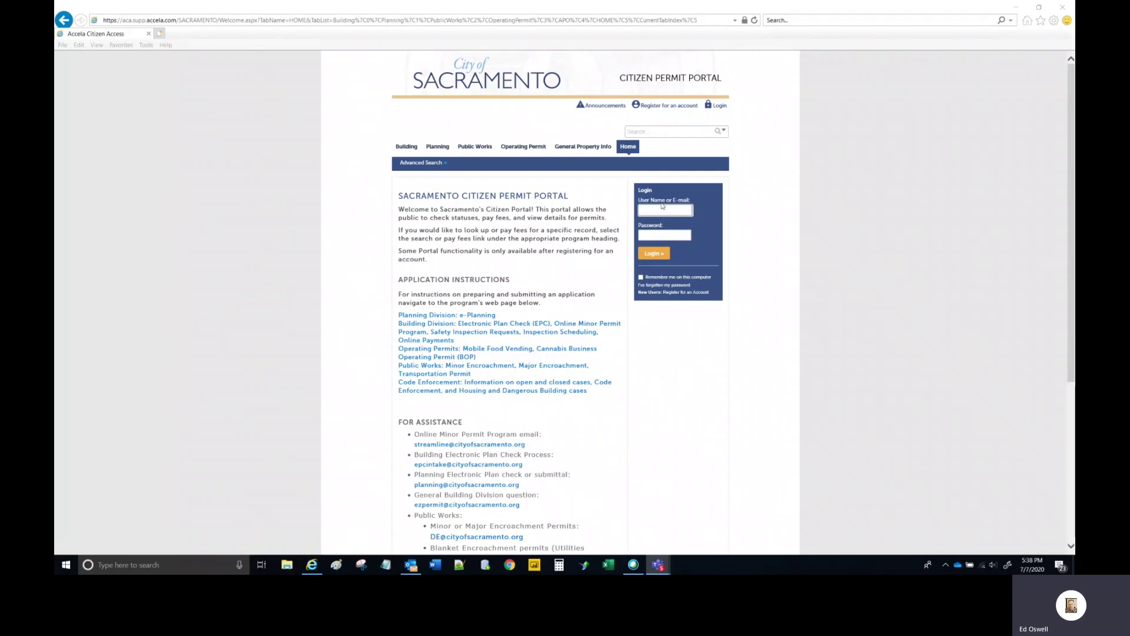
Enter the account's user name and password and log in to the permit portal.
{"action": "left_click", "coordinate": [667, 210]}
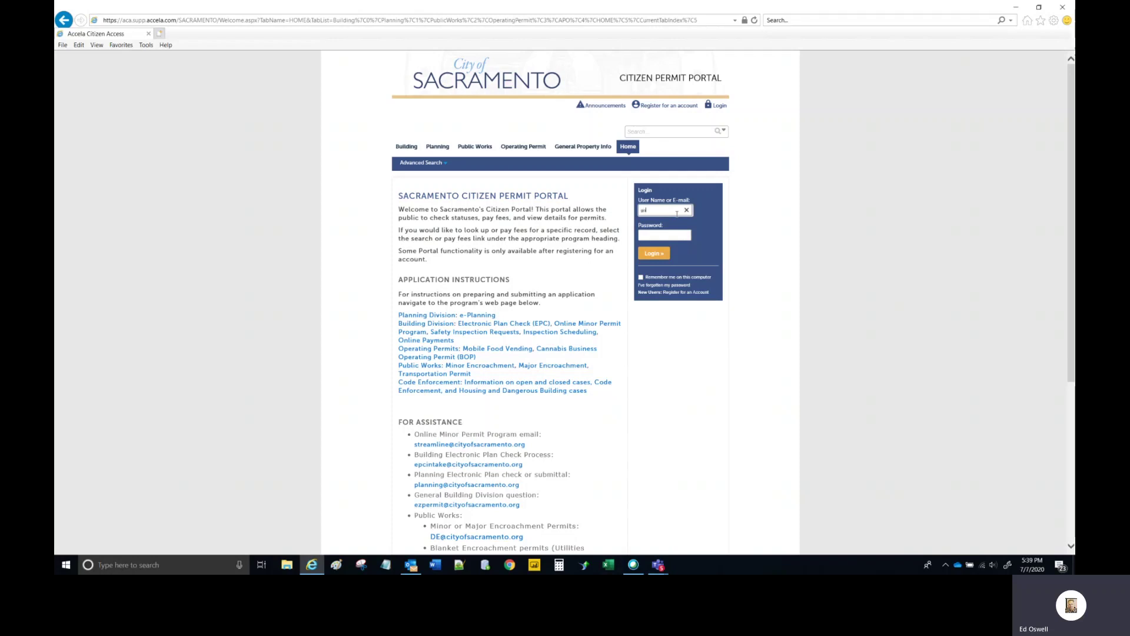
{"action": "key", "text": "Tab"}
{"action": "left_click_drag", "start_coordinate": [665, 236], "coordinate": [600, 233]}
{"action": "type", "text": "•••"}
{"action": "left_click", "coordinate": [660, 253]}
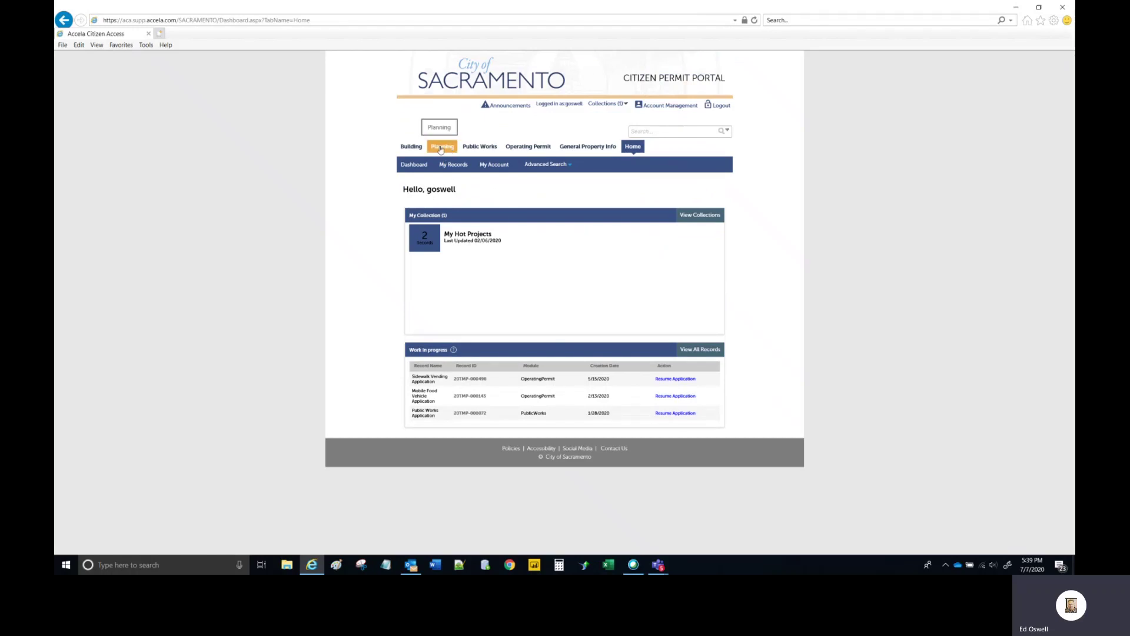
Go to the Planning section and start a new planning application submittal.
{"action": "left_click", "coordinate": [440, 149]}
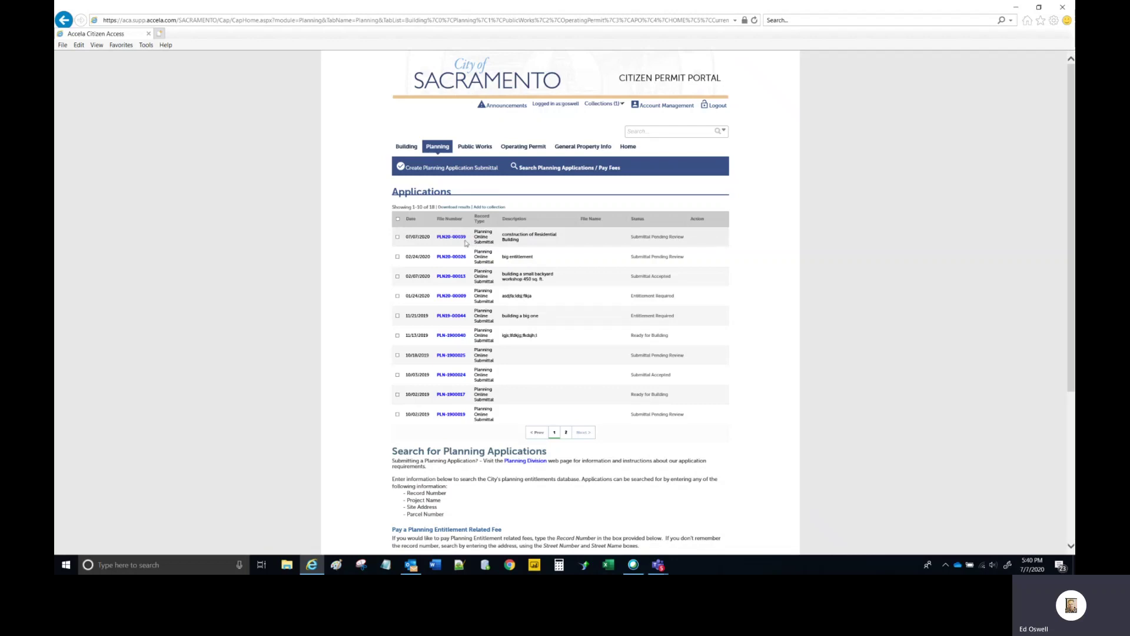
{"action": "left_click", "coordinate": [442, 169]}
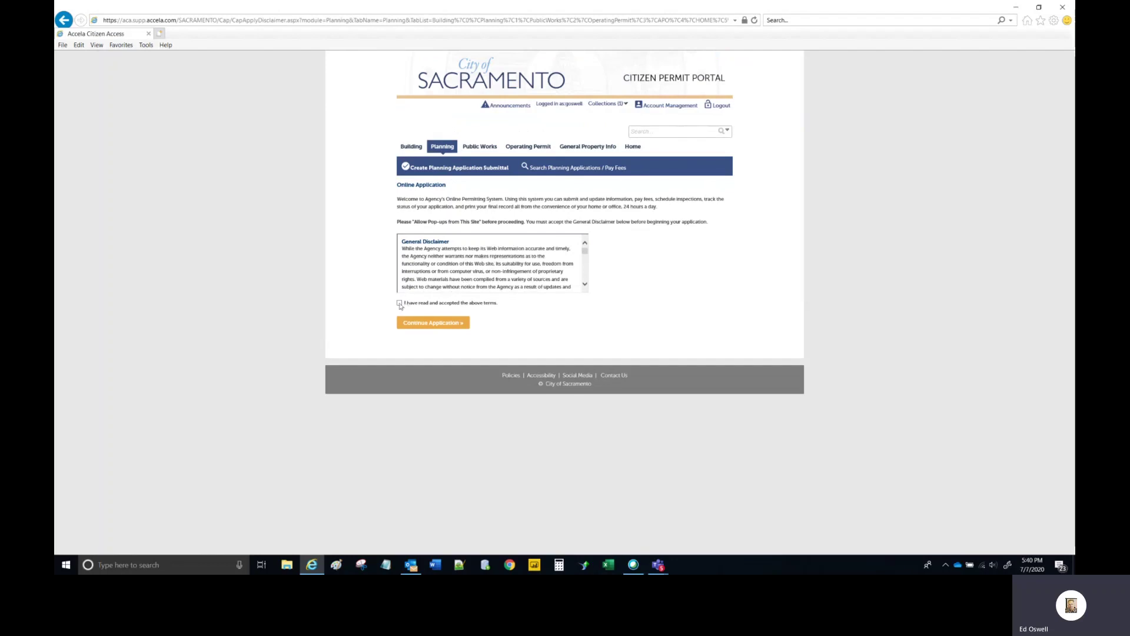
Accept the general disclaimer terms and continue into the Planning Online Submittal.
{"action": "scroll", "coordinate": [539, 256], "scroll_direction": "down", "scroll_amount": 2}
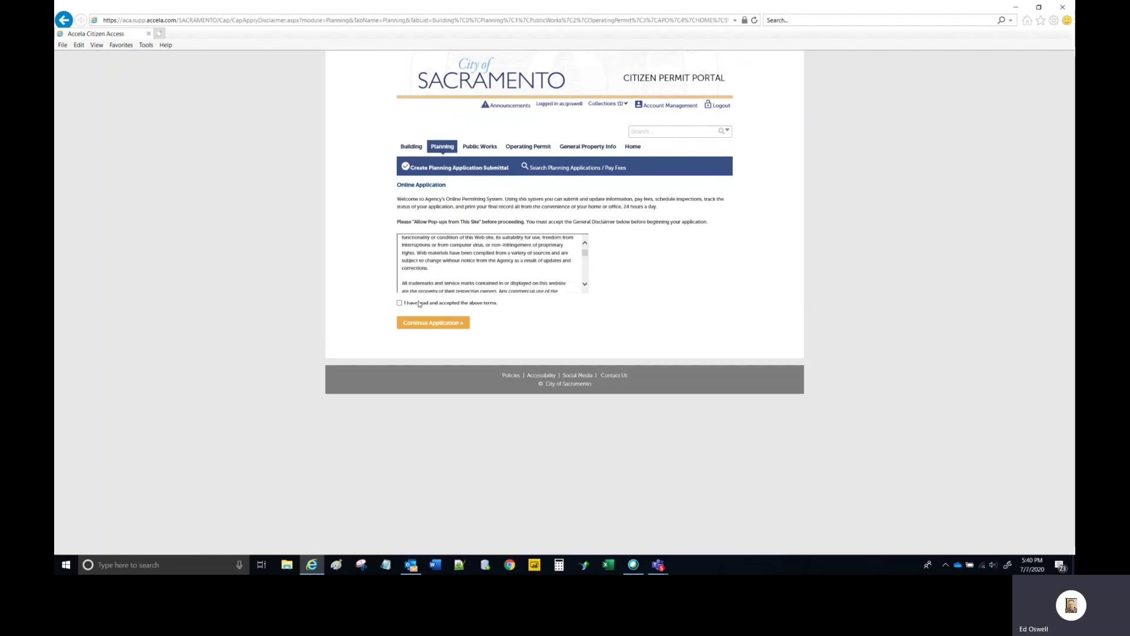
{"action": "left_click", "coordinate": [400, 303]}
{"action": "left_click", "coordinate": [420, 325]}
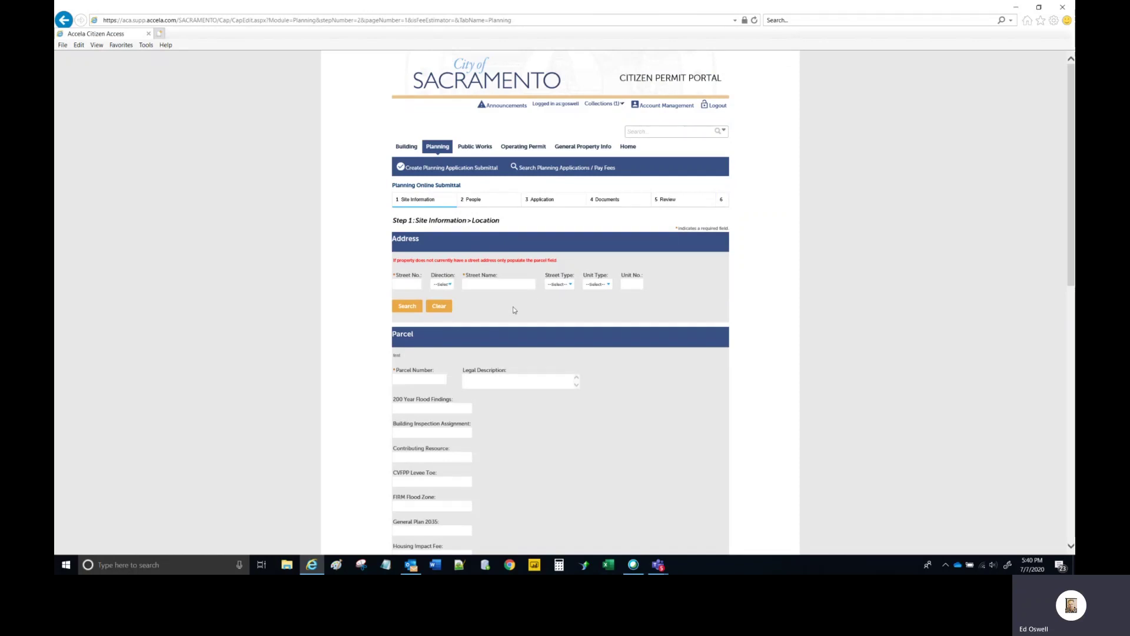
Search for the site address 300 Richards Blvd.
{"action": "left_click", "coordinate": [400, 286]}
{"action": "left_click", "coordinate": [514, 284]}
{"action": "type", "text": "richards"}
{"action": "key", "text": "Return"}
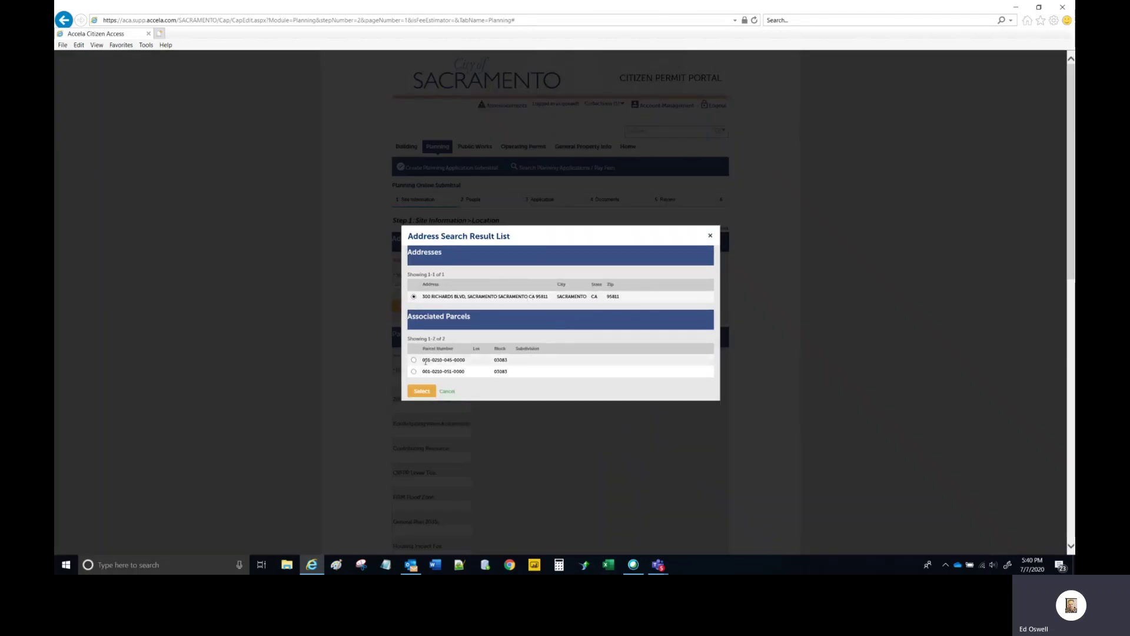
{"action": "left_click", "coordinate": [414, 359]}
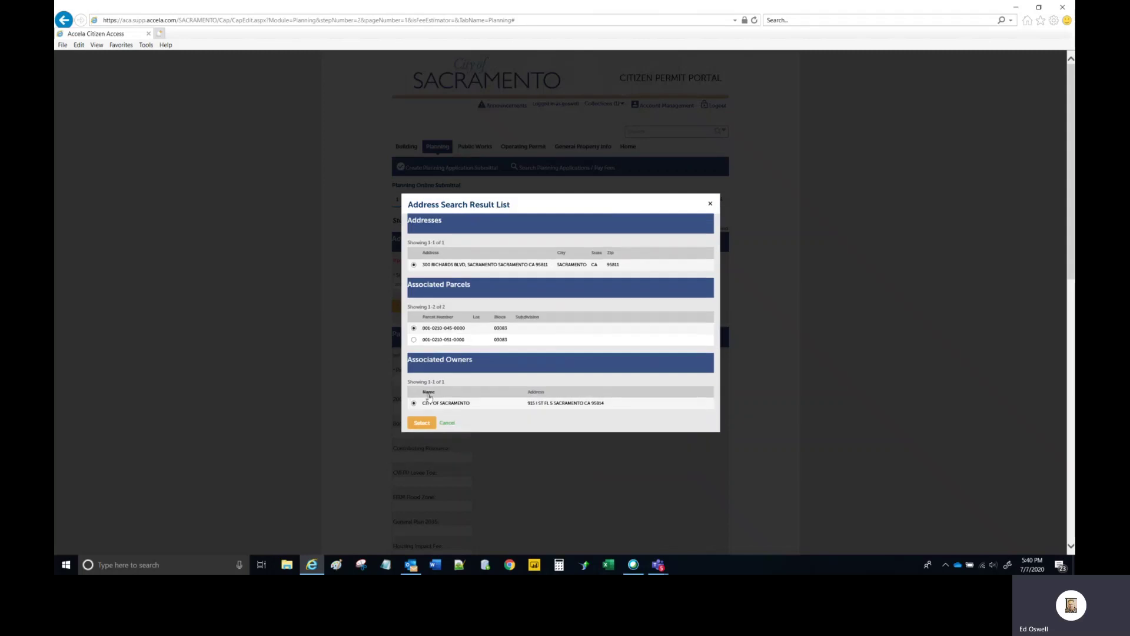
{"action": "left_click", "coordinate": [422, 423]}
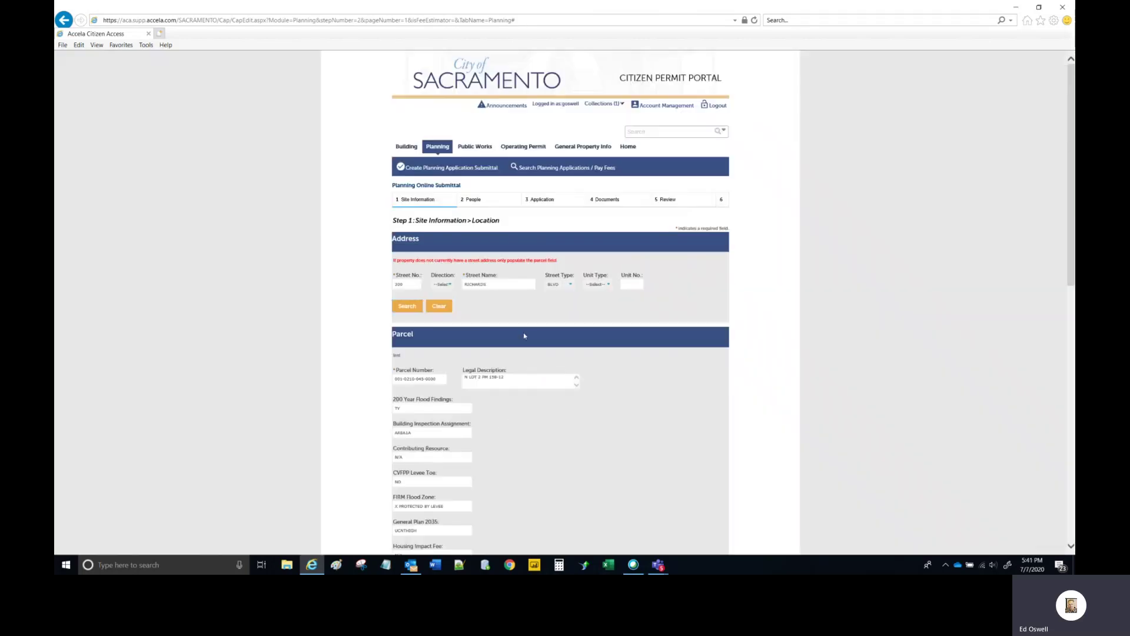
{"action": "scroll", "coordinate": [525, 336], "scroll_direction": "down", "scroll_amount": 1}
{"action": "scroll", "coordinate": [523, 333], "scroll_direction": "down", "scroll_amount": 1}
{"action": "scroll", "coordinate": [522, 333], "scroll_direction": "up", "scroll_amount": 3}
{"action": "scroll", "coordinate": [468, 328], "scroll_direction": "down", "scroll_amount": 6}
{"action": "scroll", "coordinate": [441, 432], "scroll_direction": "down", "scroll_amount": 4}
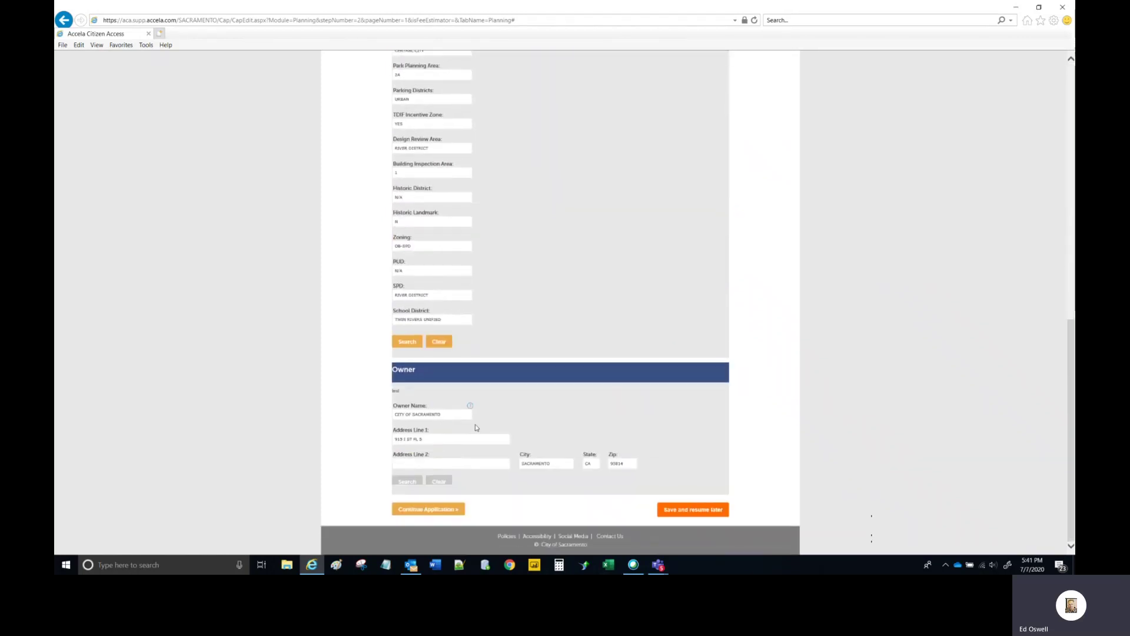
Advance from Site Information to Step 2, People > Contacts.
{"action": "left_click", "coordinate": [446, 510]}
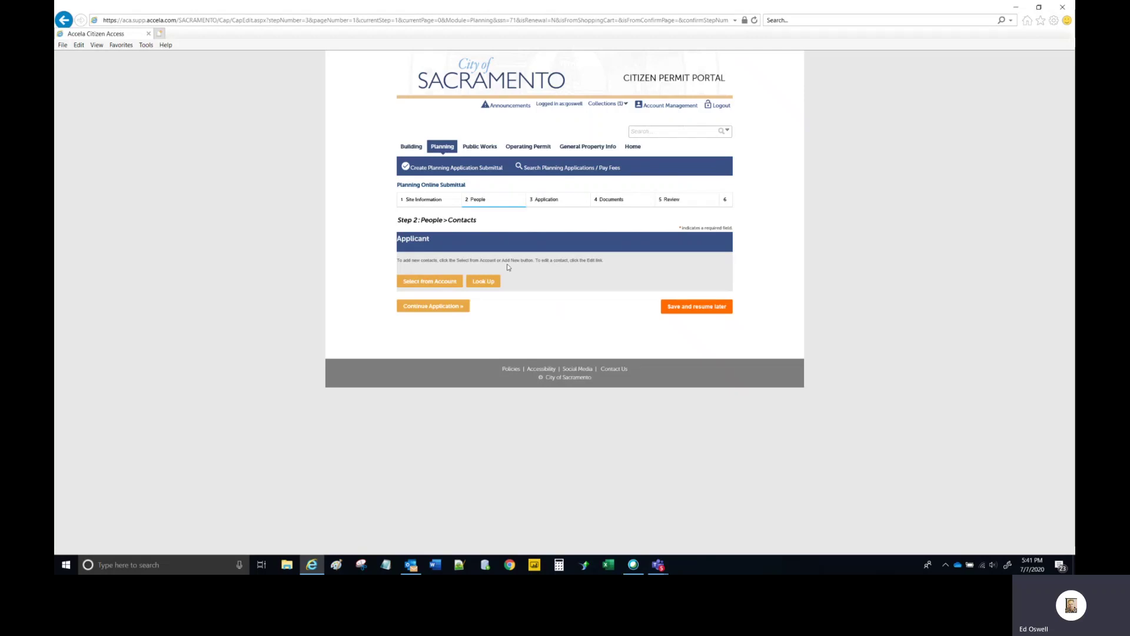
{"action": "left_click", "coordinate": [406, 283]}
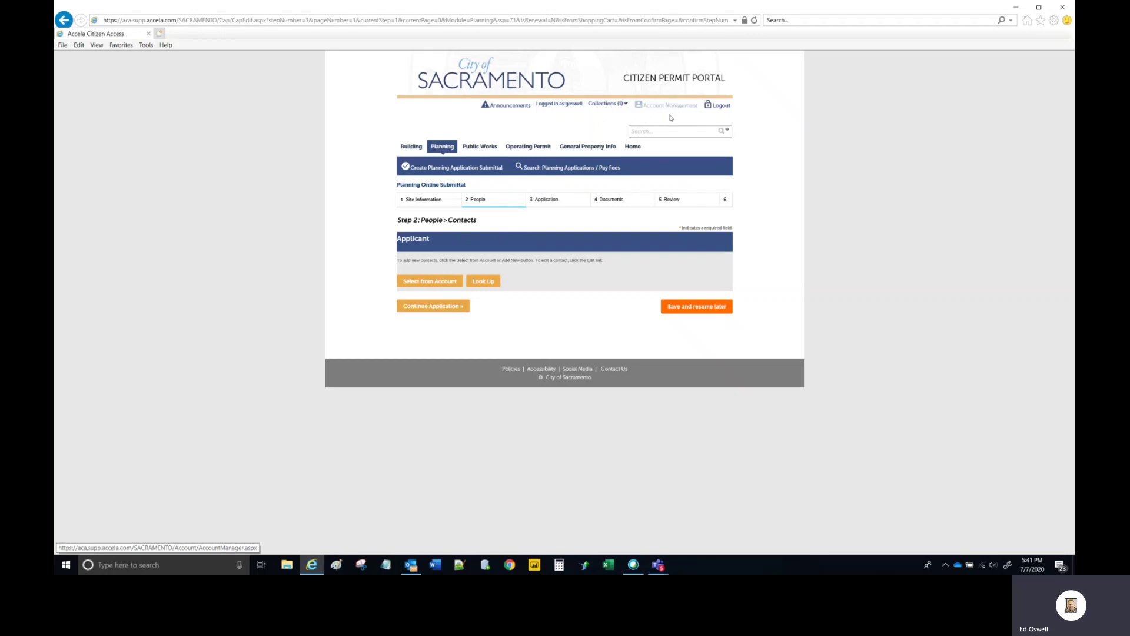
{"action": "left_click", "coordinate": [484, 282]}
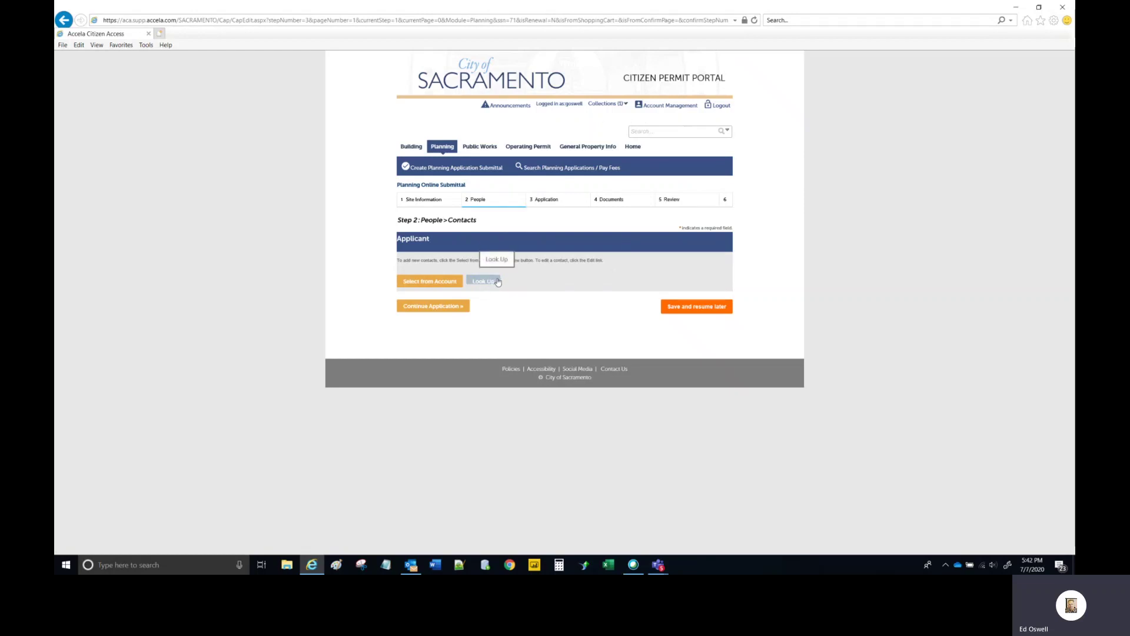
Add the Bolt On account contact as applicant and continue to Application details.
{"action": "left_click", "coordinate": [436, 284]}
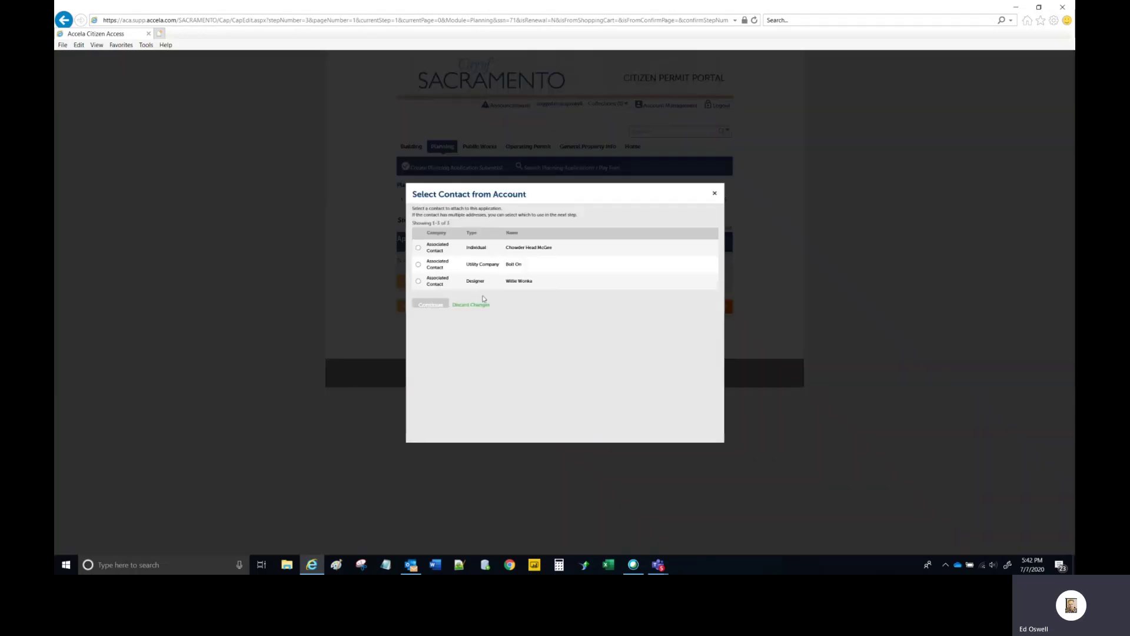
{"action": "left_click", "coordinate": [418, 265]}
{"action": "left_click", "coordinate": [430, 304]}
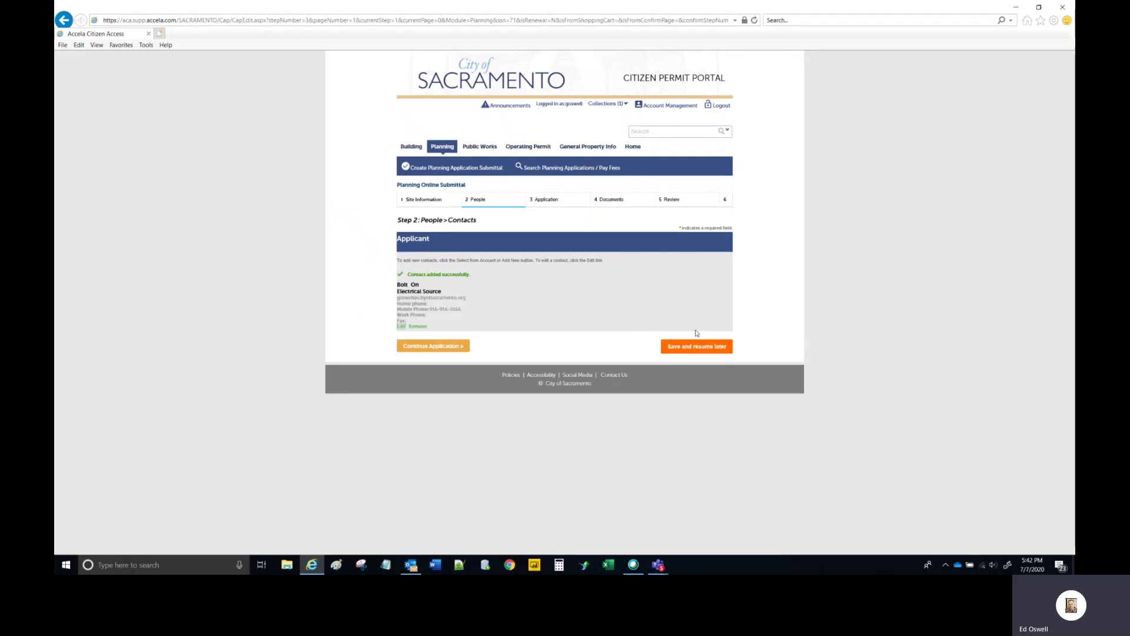
{"action": "left_click", "coordinate": [448, 347]}
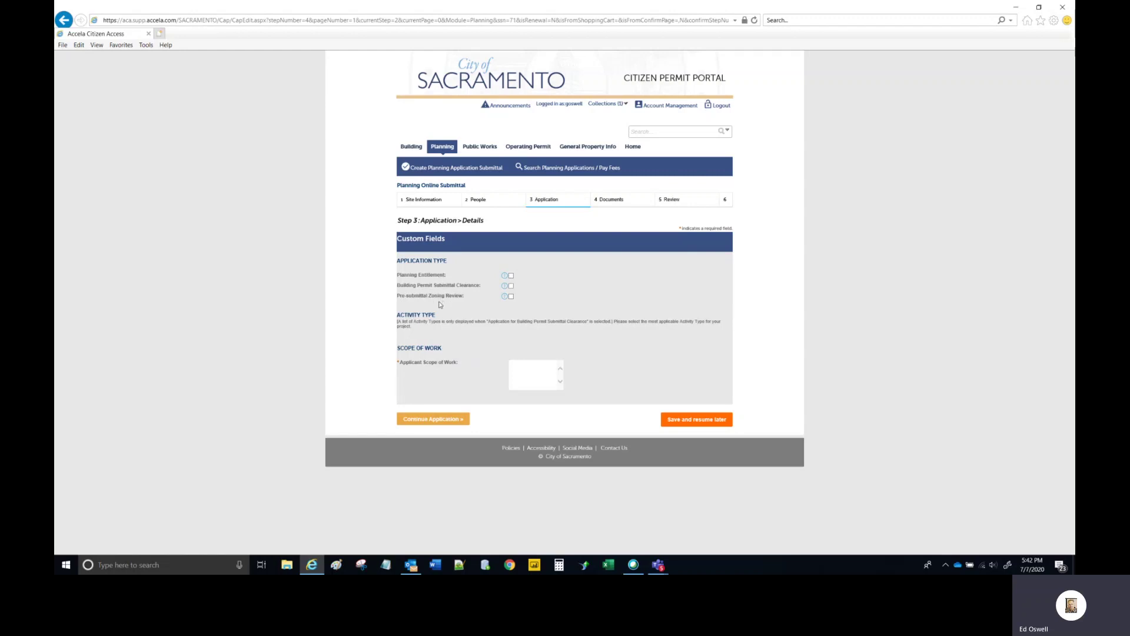
Choose Building Permit Submittal Clearance and enter a job value of 250.
{"action": "left_click", "coordinate": [504, 276]}
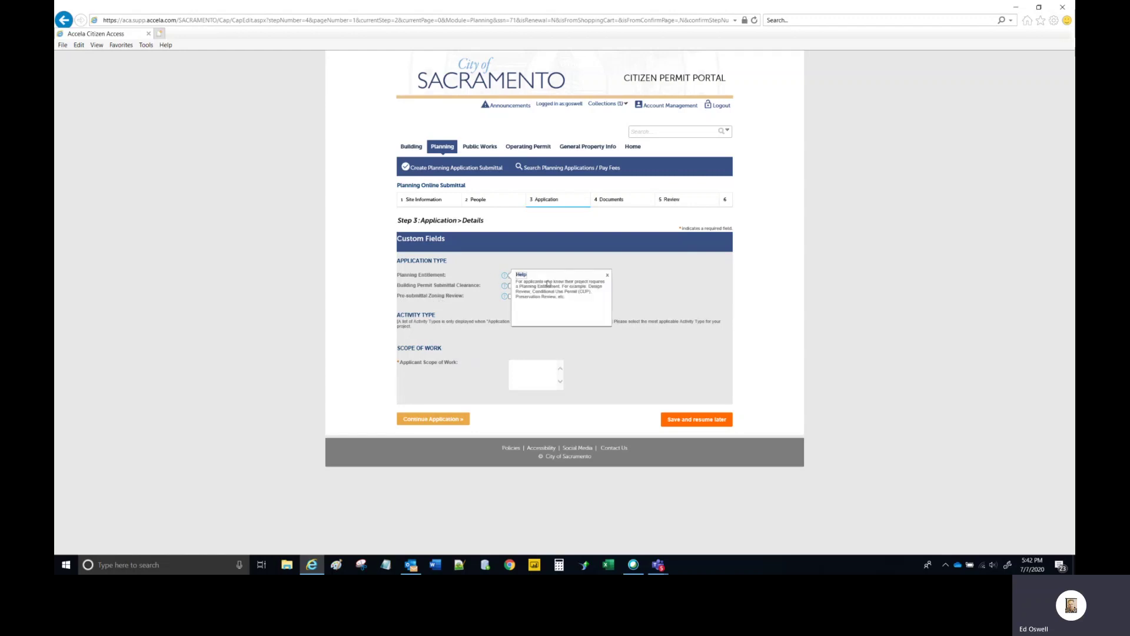
{"action": "left_click", "coordinate": [609, 276]}
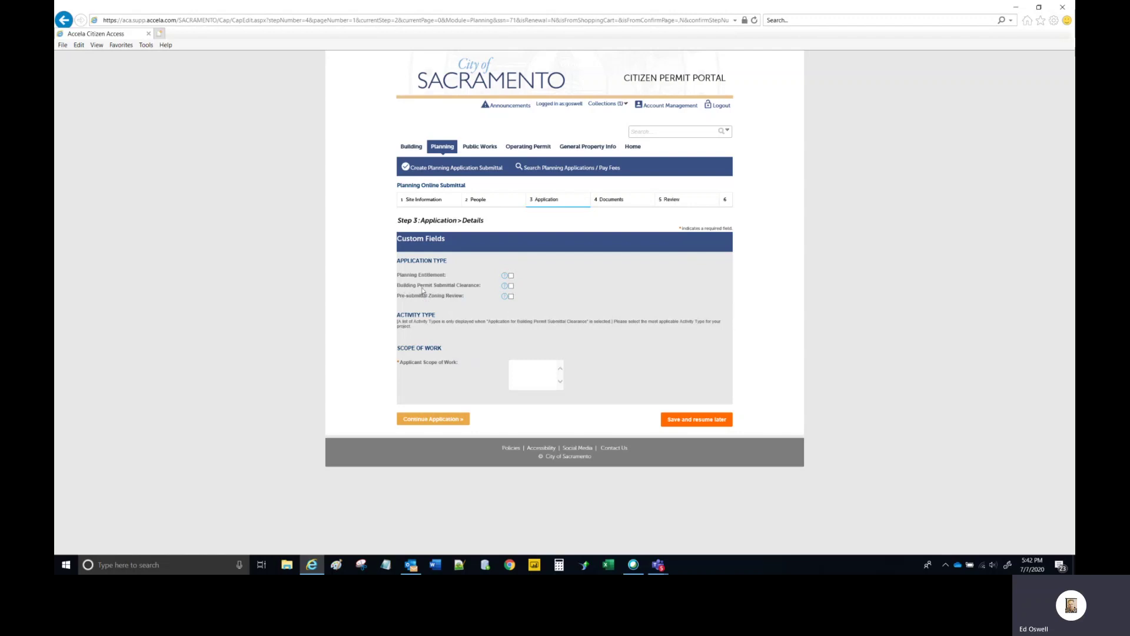
{"action": "left_click", "coordinate": [511, 286]}
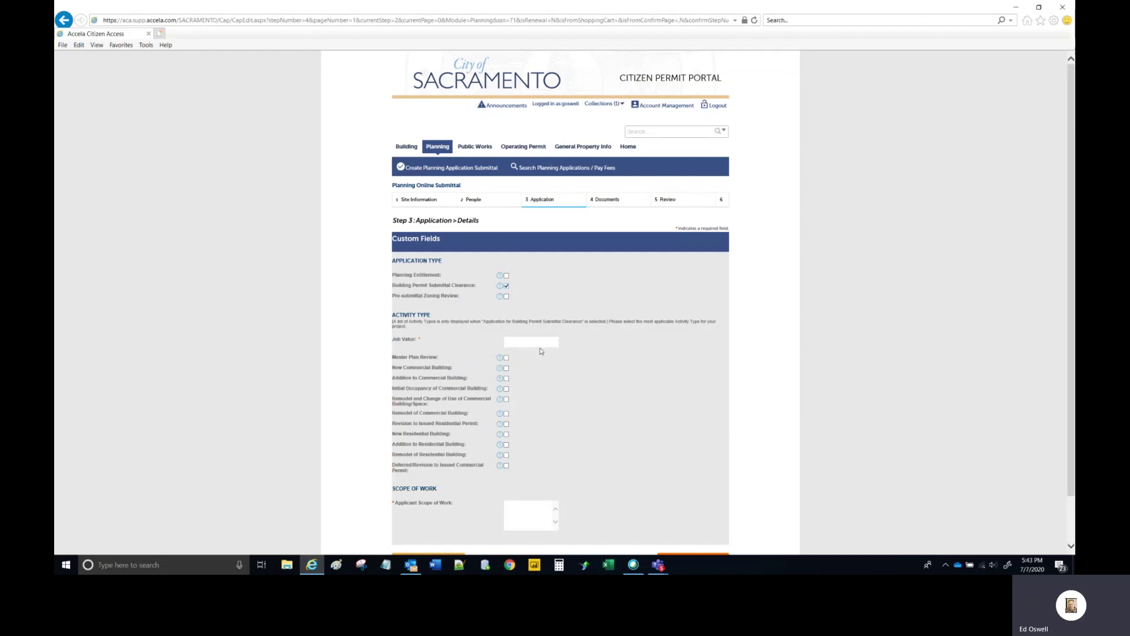
{"action": "scroll", "coordinate": [586, 320], "scroll_direction": "down", "scroll_amount": 2}
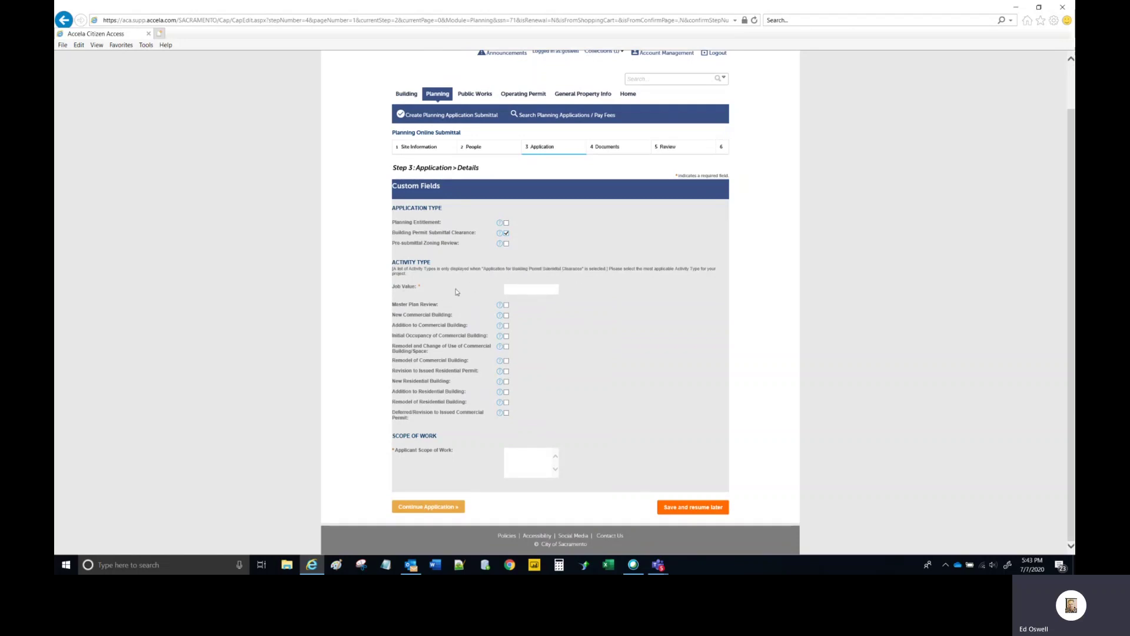
{"action": "left_click", "coordinate": [533, 290]}
{"action": "type", "text": "250000"}
Mark New Residential Building, describe the residential construction scope of work, and continue.
{"action": "left_click", "coordinate": [507, 383]}
{"action": "left_click", "coordinate": [535, 455]}
{"action": "type", "text": "construction of Residential home"}
{"action": "left_click", "coordinate": [419, 508]}
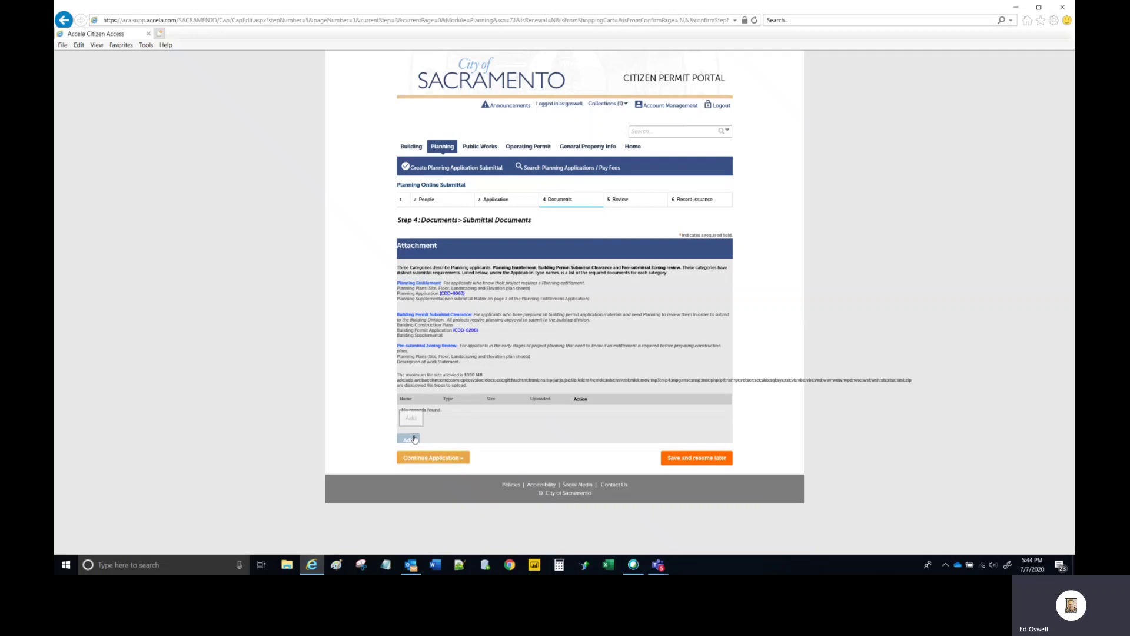
Open the File Upload dialog for a new attachment on Step 4, Documents.
{"action": "left_click", "coordinate": [412, 439]}
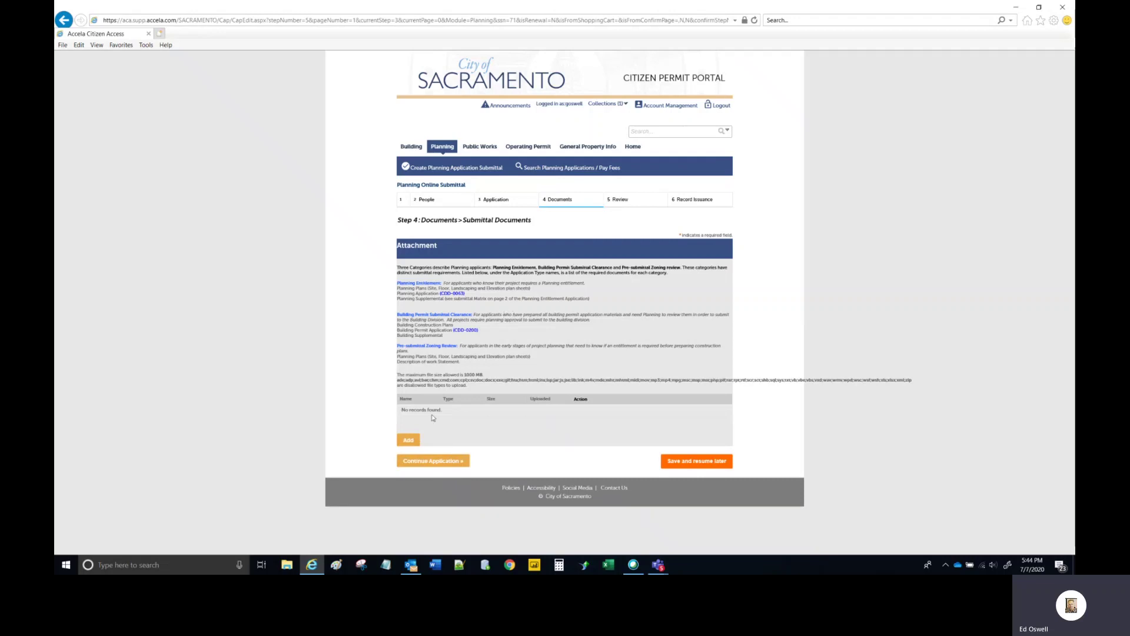
{"action": "left_click", "coordinate": [406, 442]}
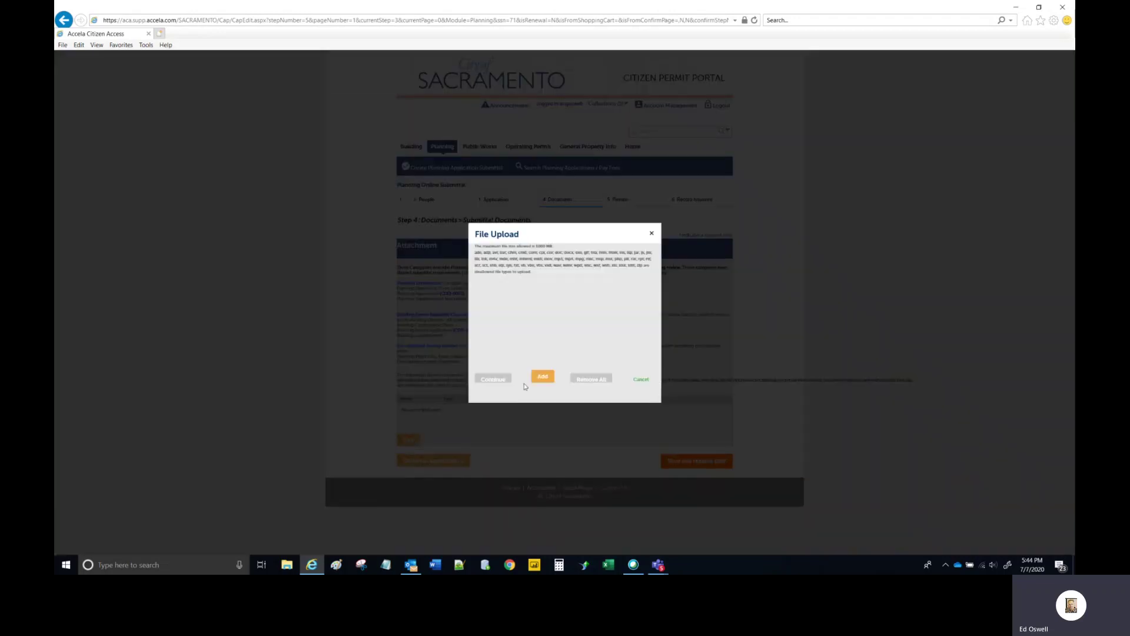
Choose the three building PDFs in the file chooser and upload them to 100%.
{"action": "left_click", "coordinate": [546, 378]}
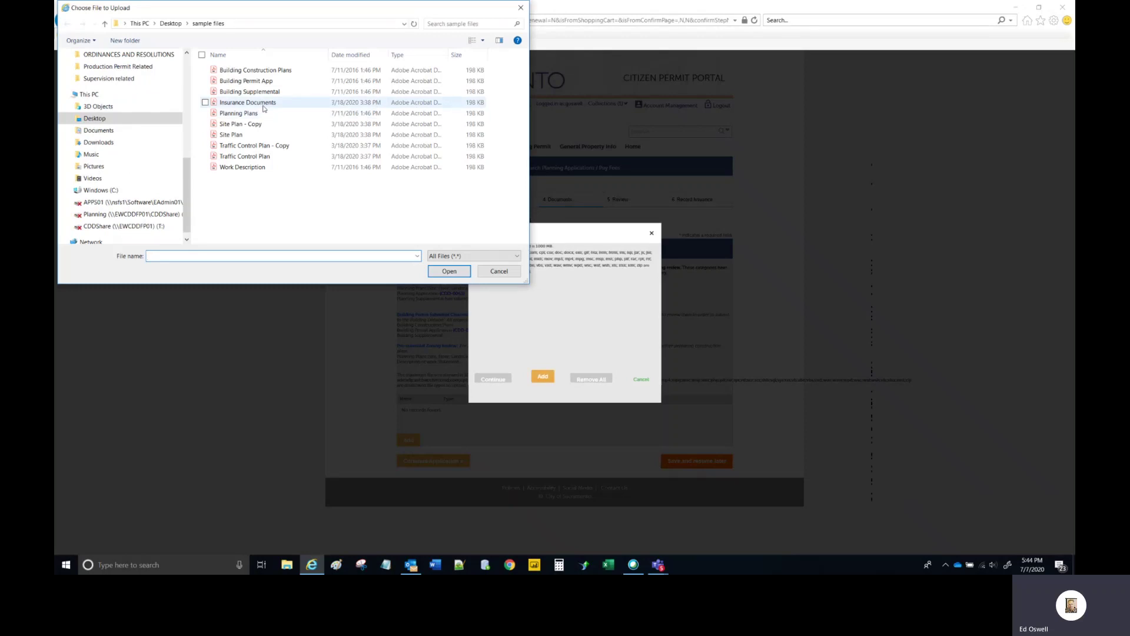
{"action": "left_click", "coordinate": [259, 70]}
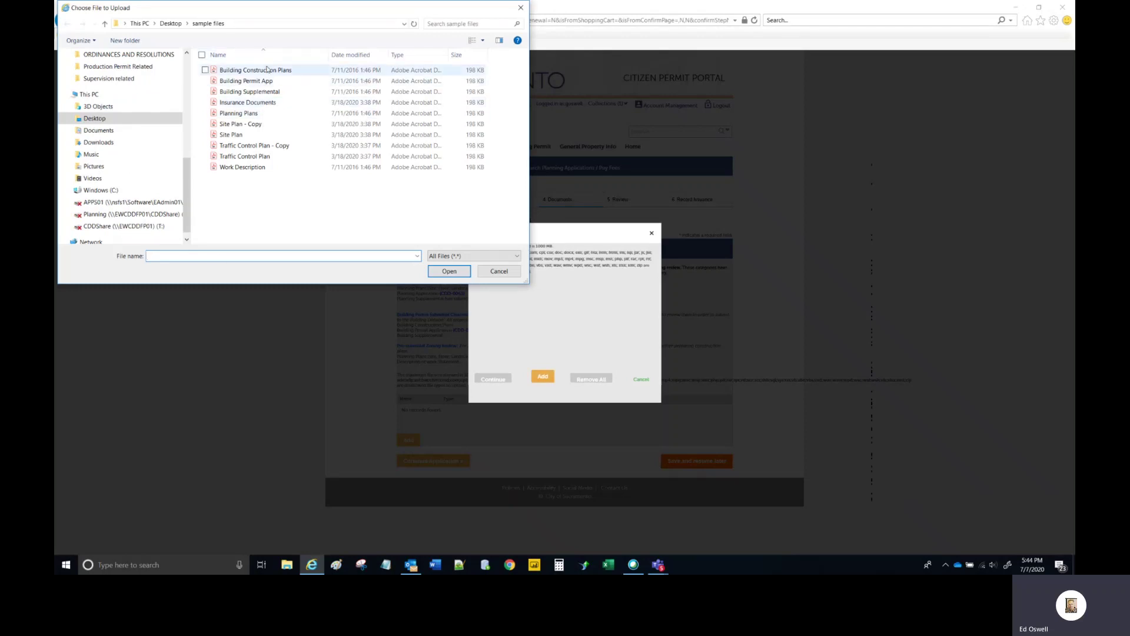
{"action": "left_click", "coordinate": [246, 81], "text": "ctrl"}
{"action": "left_click", "coordinate": [250, 92], "text": "ctrl"}
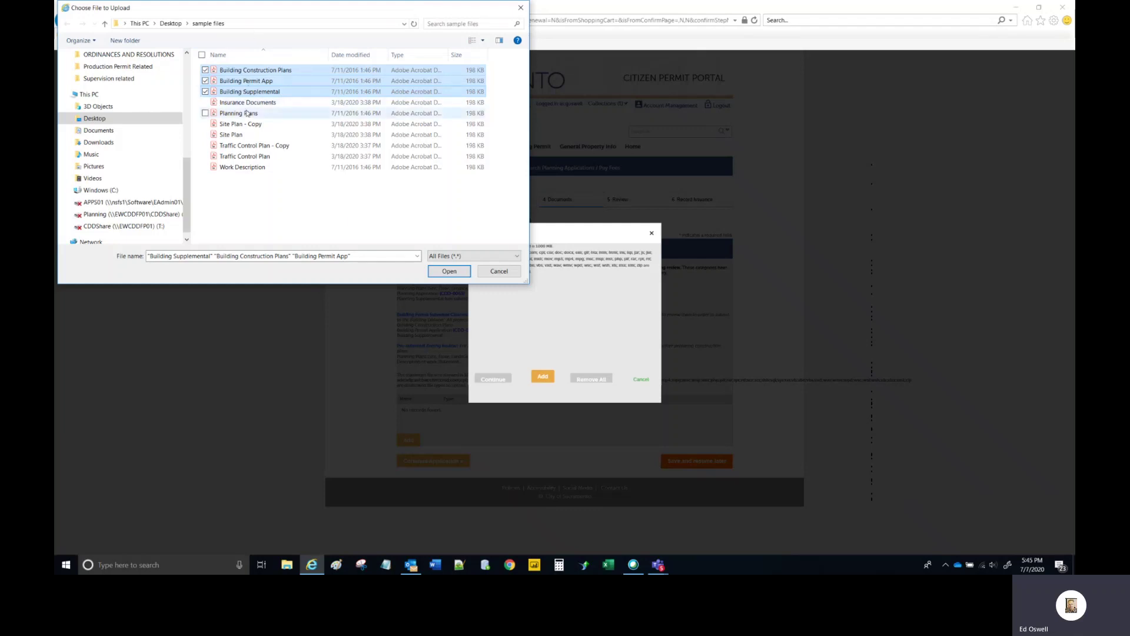
{"action": "left_click", "coordinate": [452, 272]}
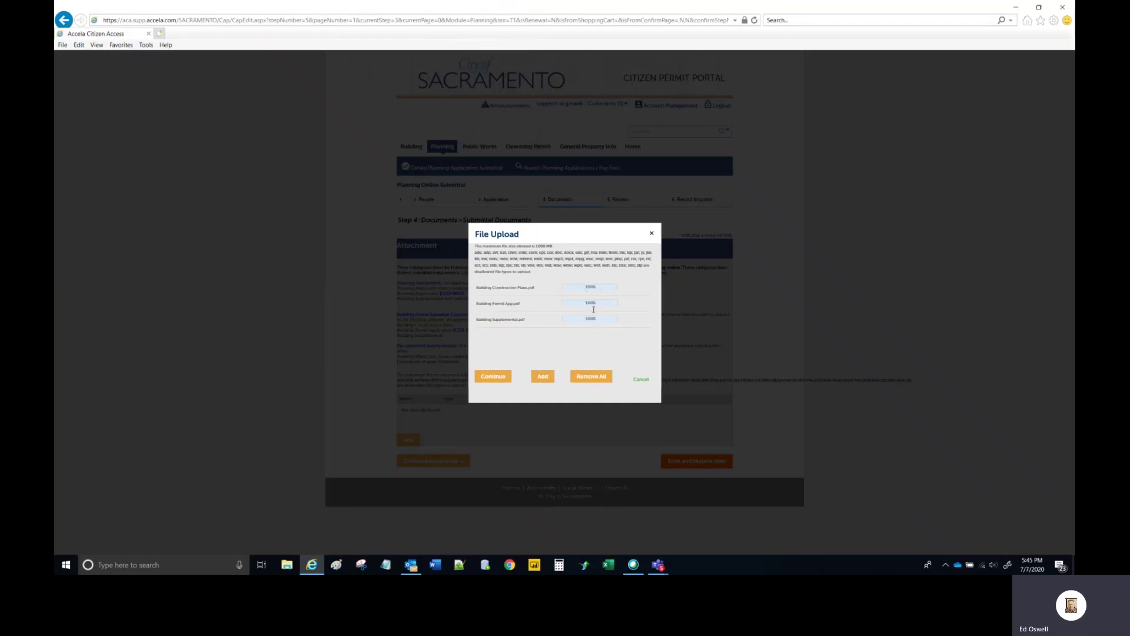
{"action": "left_click", "coordinate": [496, 381]}
Set the first file's type to Building Construction Plans and describe it as plans.
{"action": "left_click", "coordinate": [494, 380]}
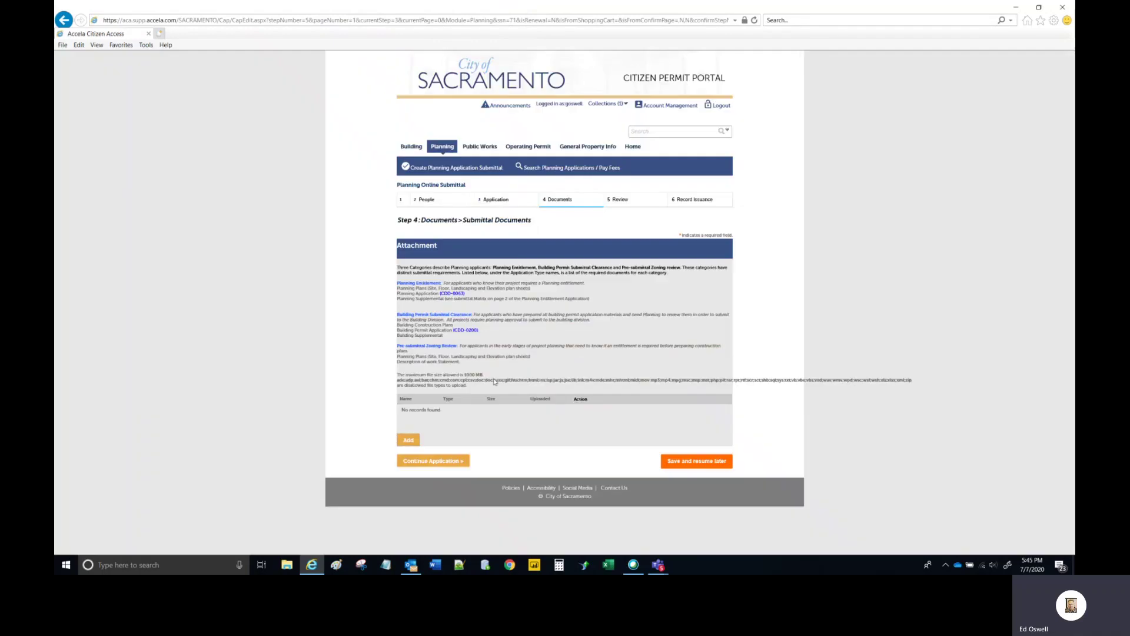
{"action": "scroll", "coordinate": [585, 437], "scroll_direction": "down", "scroll_amount": 5}
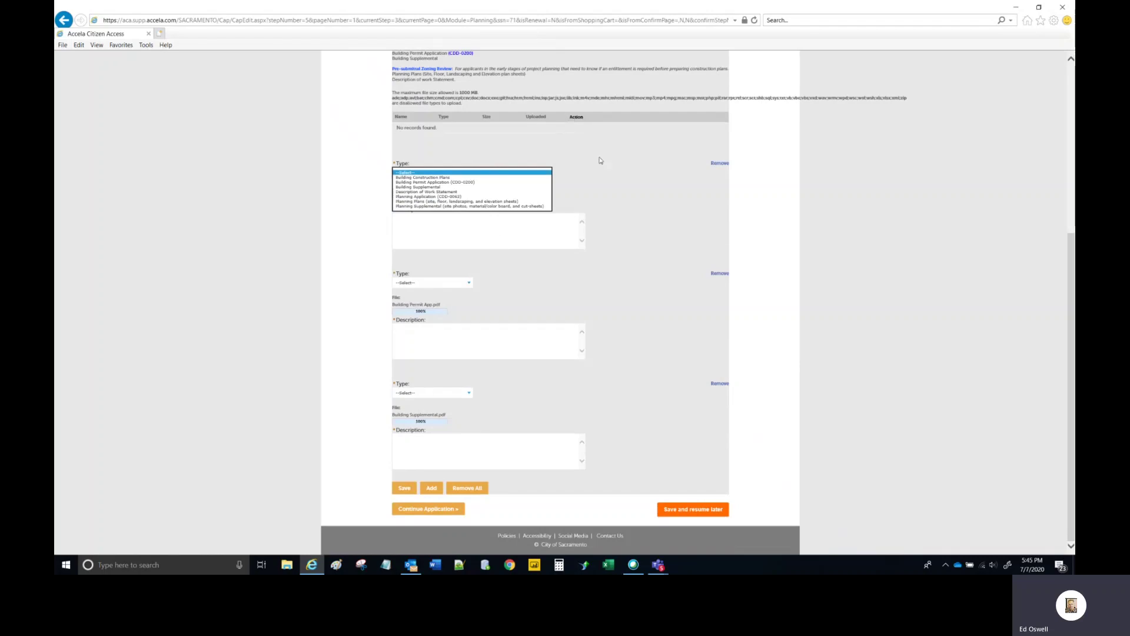
{"action": "left_click", "coordinate": [611, 174]}
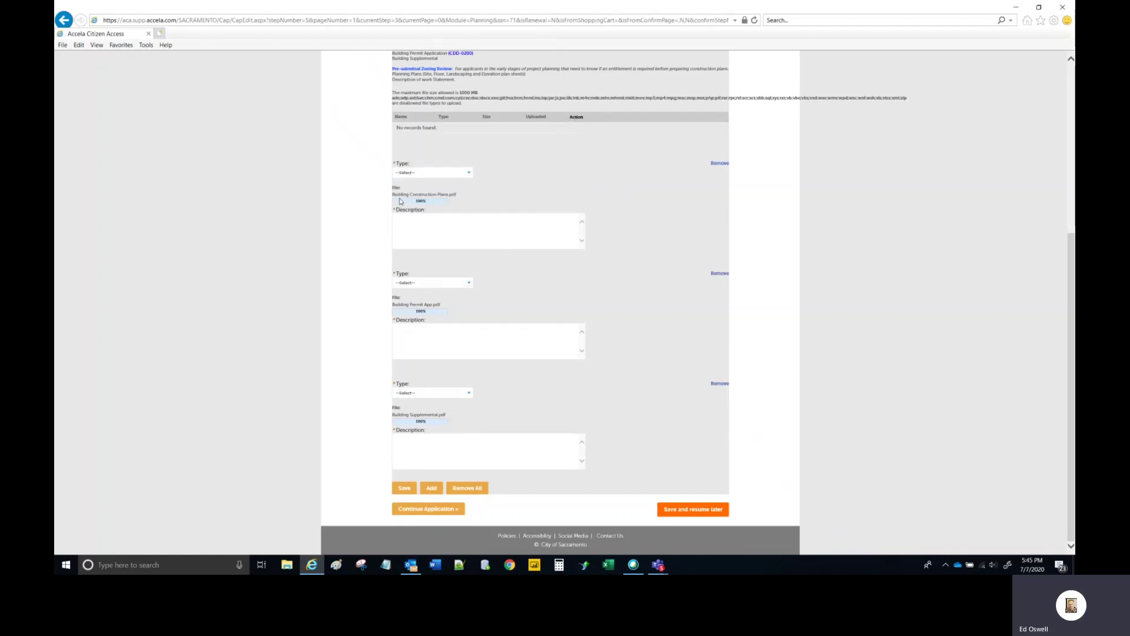
{"action": "left_click", "coordinate": [470, 174]}
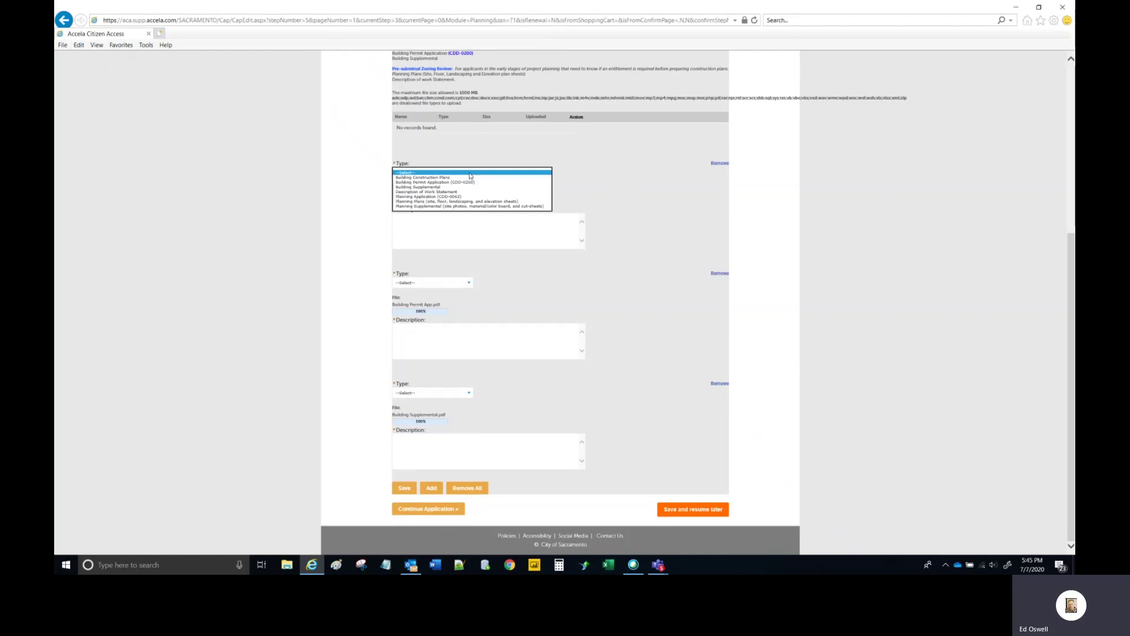
{"action": "left_click", "coordinate": [441, 178]}
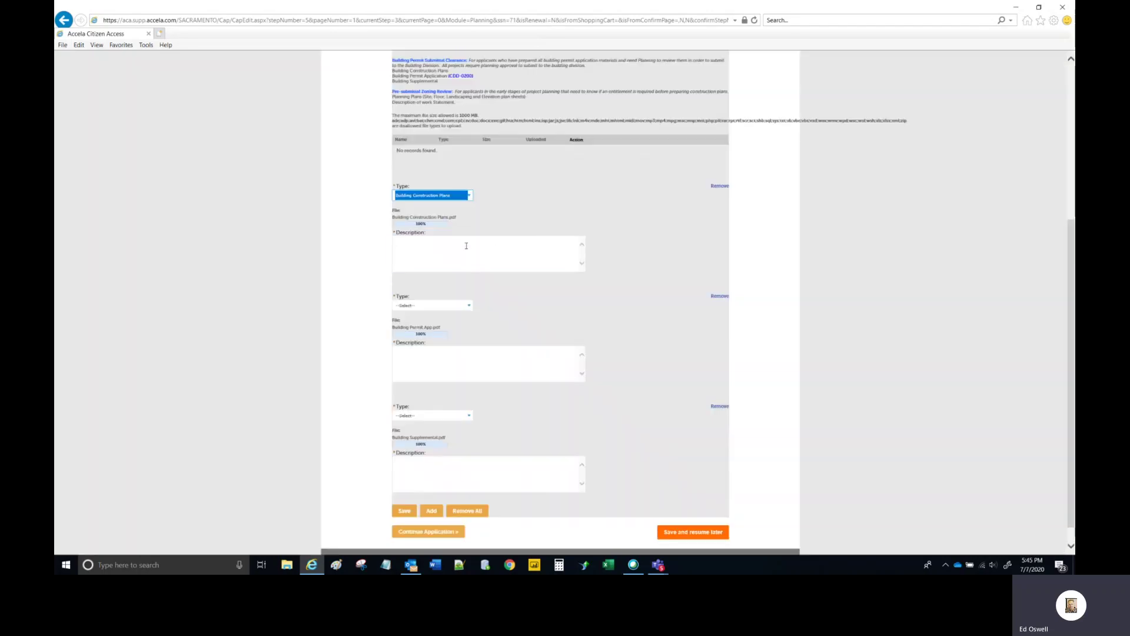
{"action": "left_click", "coordinate": [464, 244]}
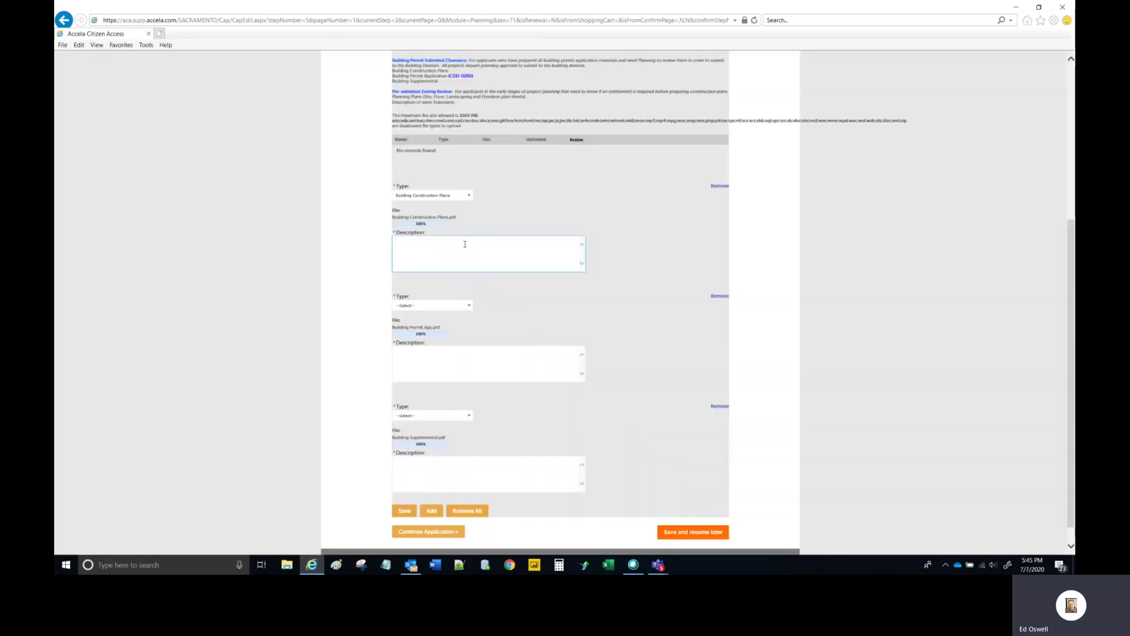
{"action": "type", "text": "Plans"}
Set the second file's type to Building Permit Application (CDD-0200) with a description.
{"action": "left_click", "coordinate": [468, 307]}
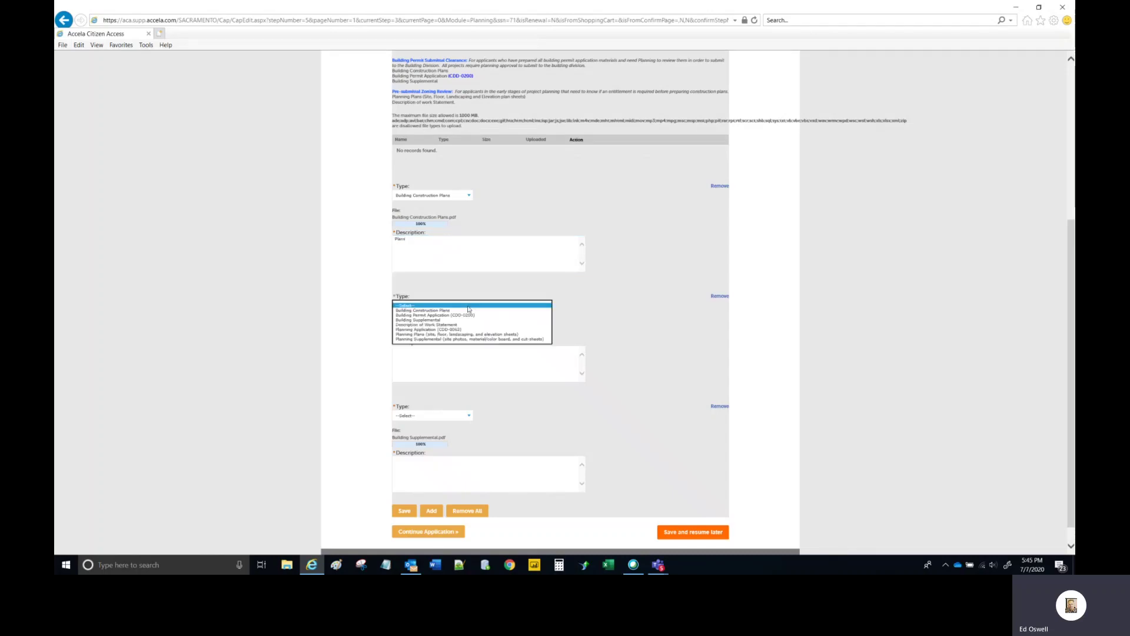
{"action": "left_click", "coordinate": [468, 315]}
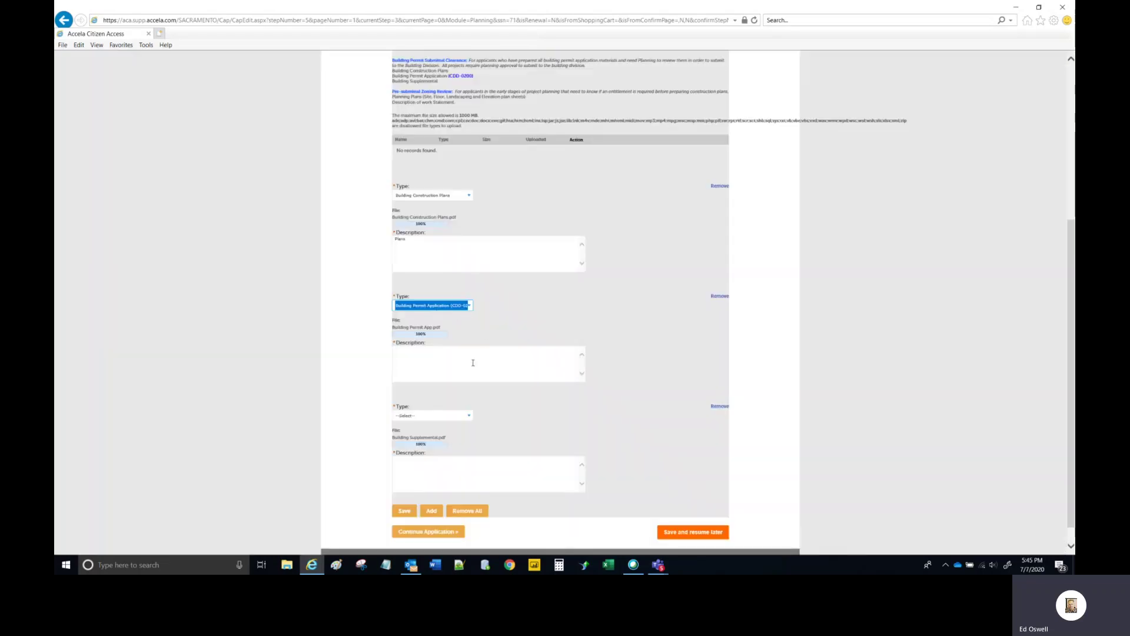
{"action": "left_click", "coordinate": [464, 359]}
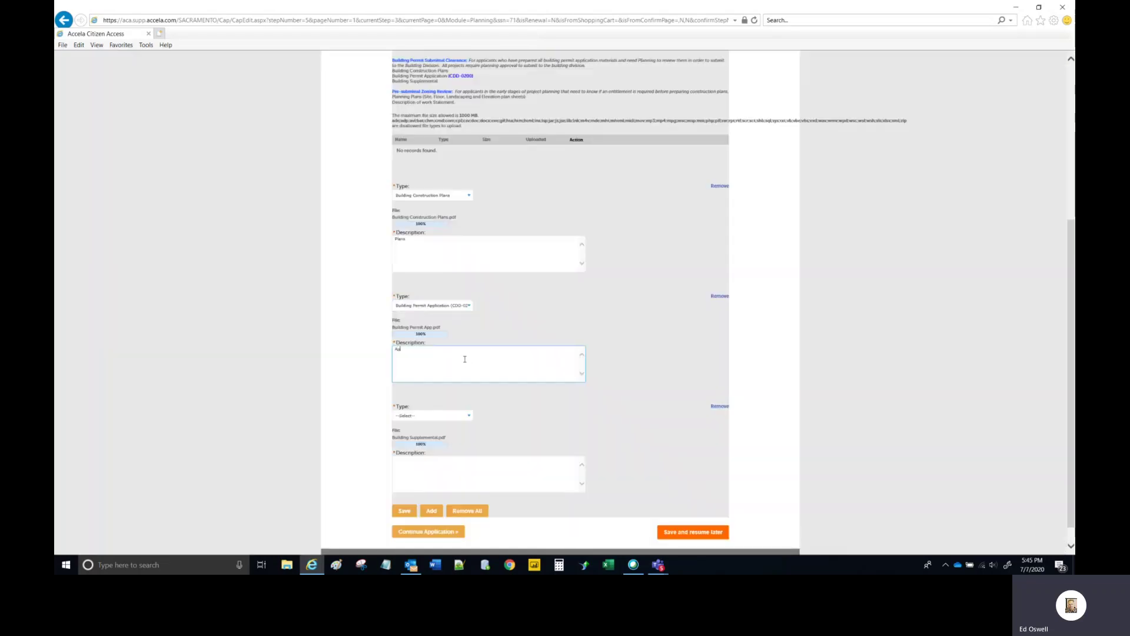
{"action": "left_click", "coordinate": [476, 422]}
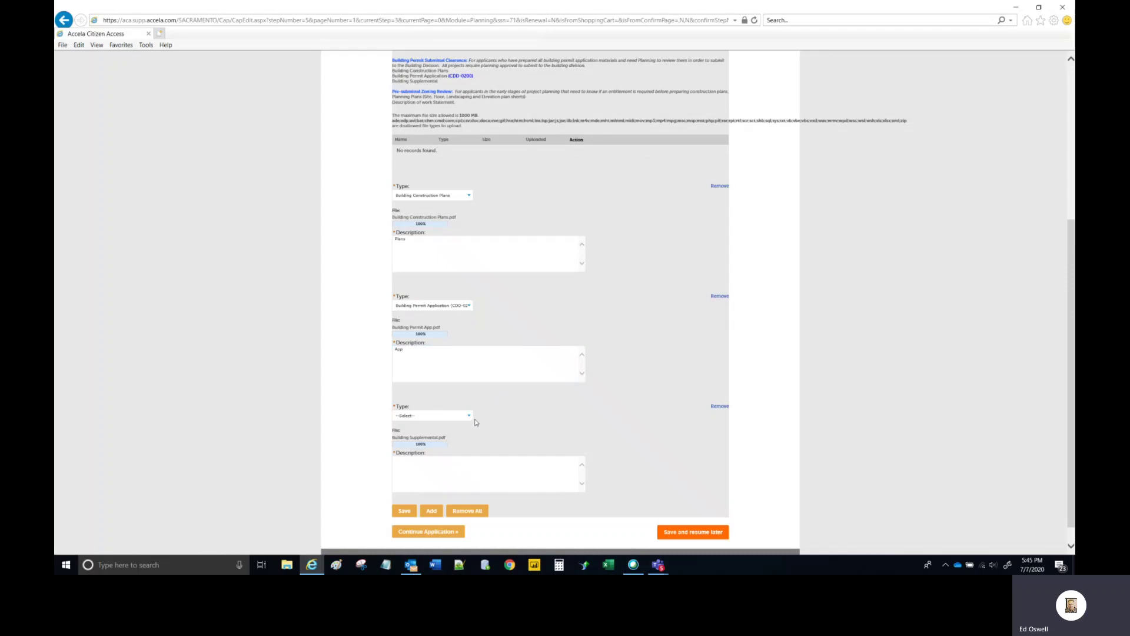
Set the third file's type to Building Supplemental, describe it, and save all three.
{"action": "left_click", "coordinate": [471, 420]}
{"action": "left_click", "coordinate": [435, 430]}
{"action": "left_click", "coordinate": [428, 471]}
{"action": "type", "text": "Supp"}
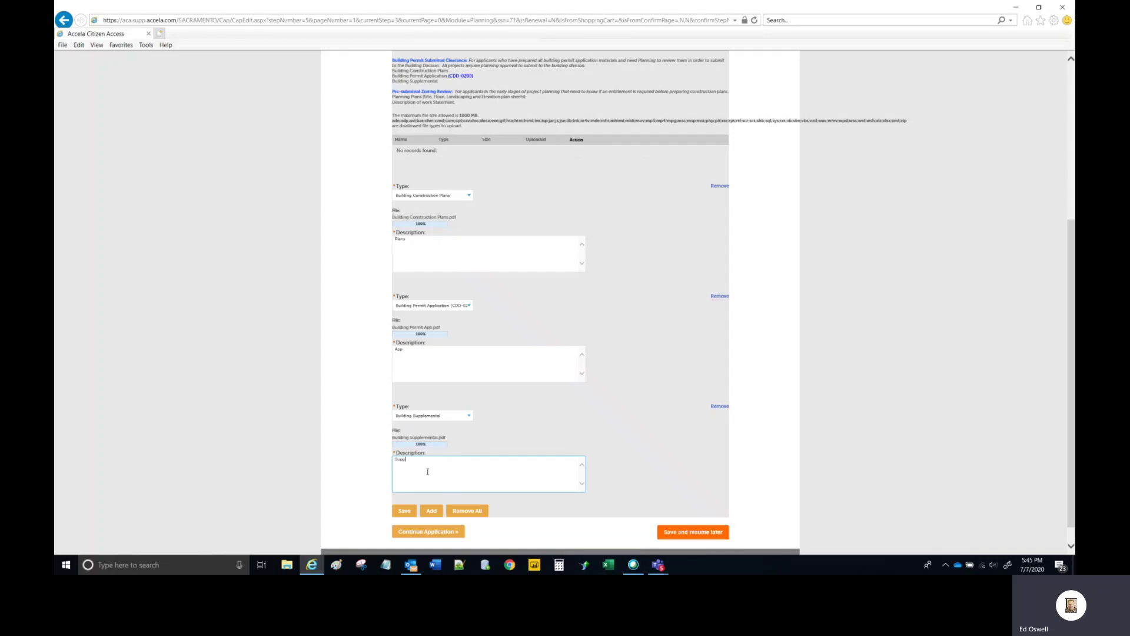
{"action": "left_click", "coordinate": [404, 511]}
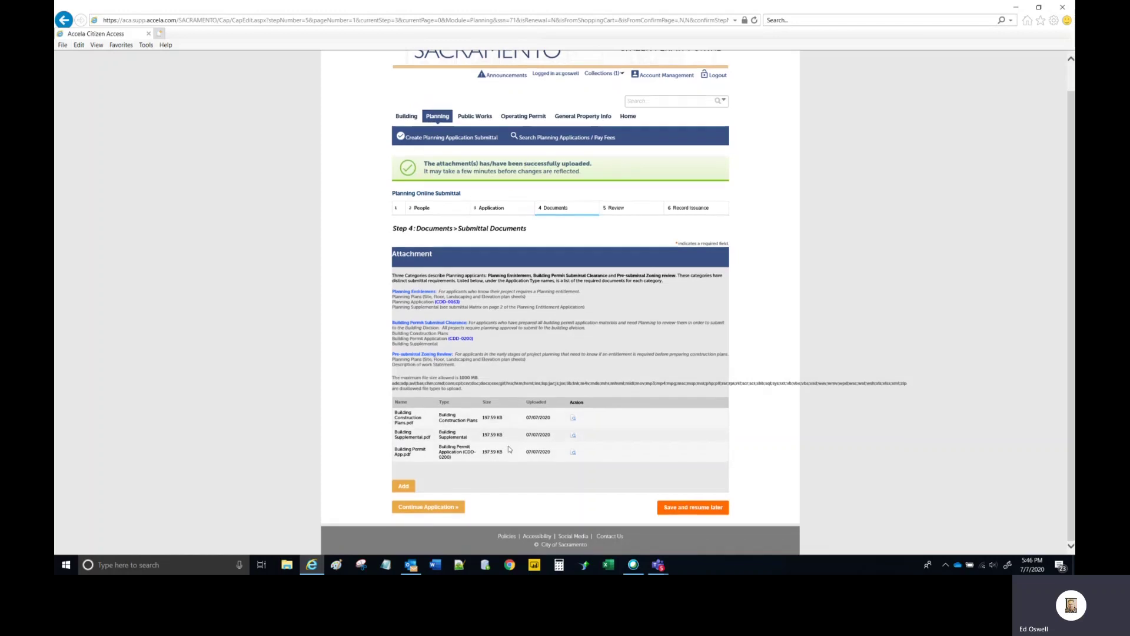
Review the Step 5 application details down to the three PDF attachments, then submit the application.
{"action": "left_click", "coordinate": [427, 507]}
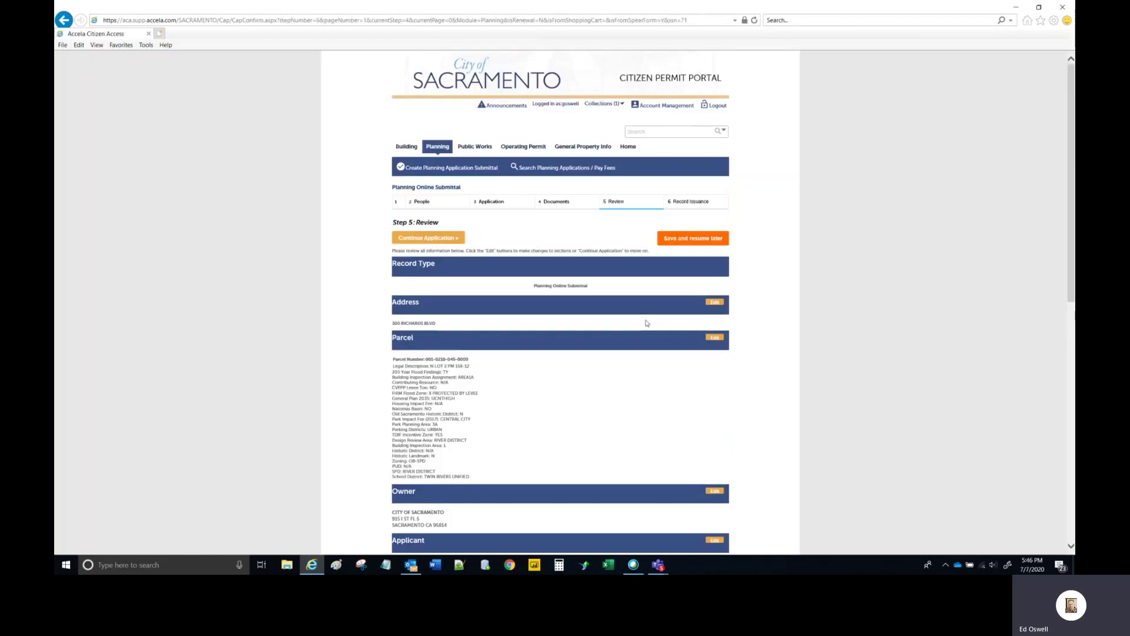
{"action": "scroll", "coordinate": [624, 340], "scroll_direction": "down", "scroll_amount": 1}
{"action": "scroll", "coordinate": [595, 275], "scroll_direction": "down", "scroll_amount": 1}
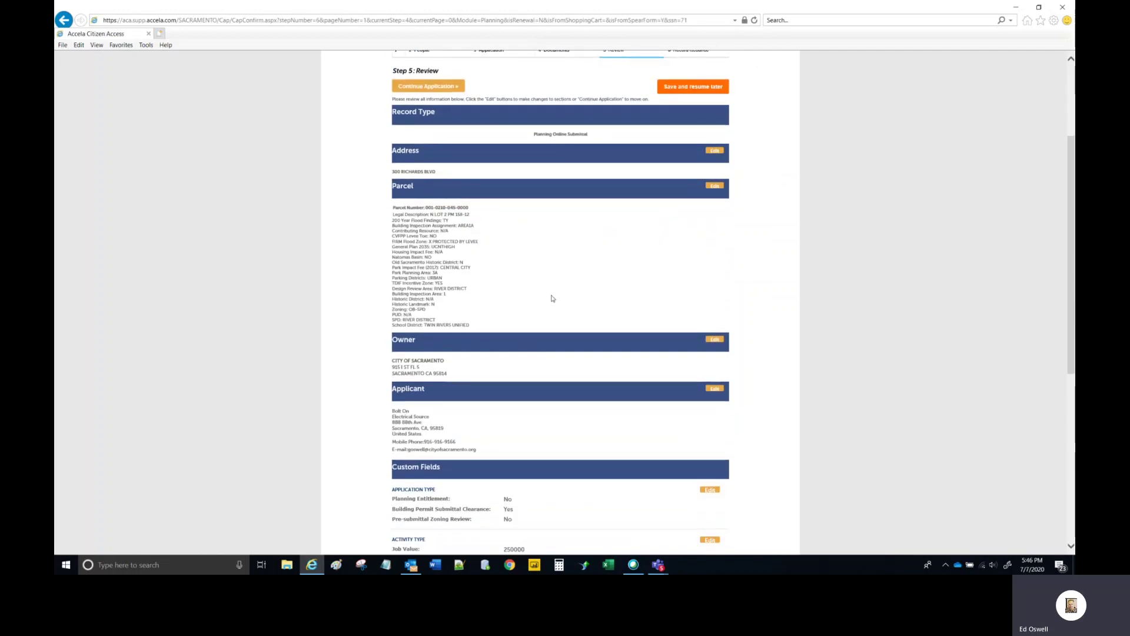
{"action": "scroll", "coordinate": [552, 298], "scroll_direction": "down", "scroll_amount": 1}
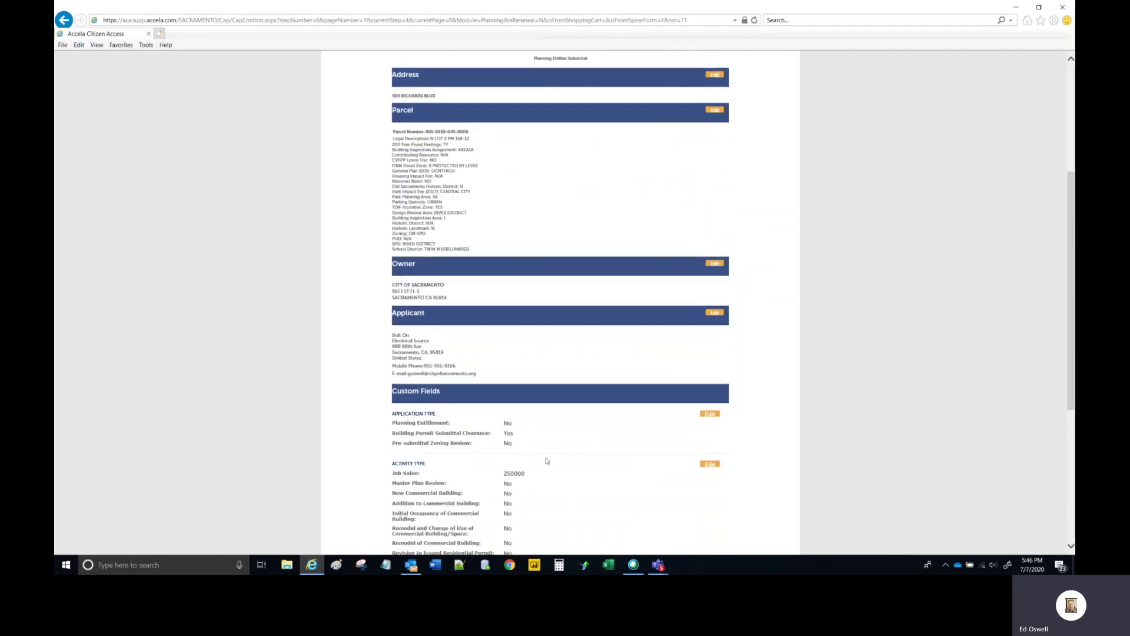
{"action": "scroll", "coordinate": [545, 470], "scroll_direction": "down", "scroll_amount": 1}
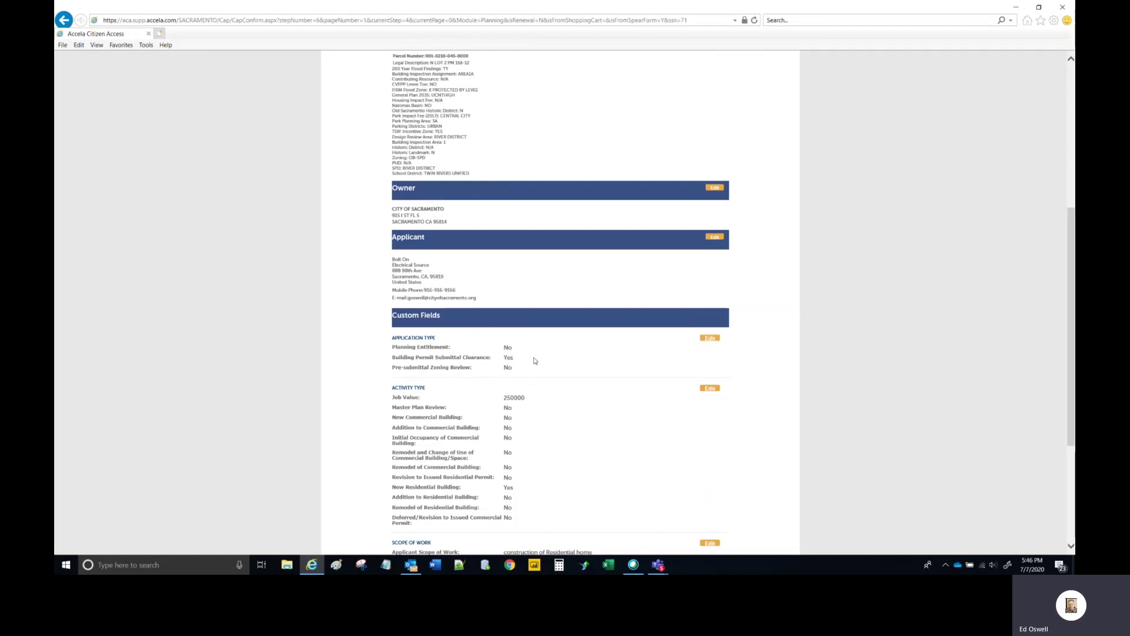
{"action": "scroll", "coordinate": [537, 361], "scroll_direction": "down", "scroll_amount": 3}
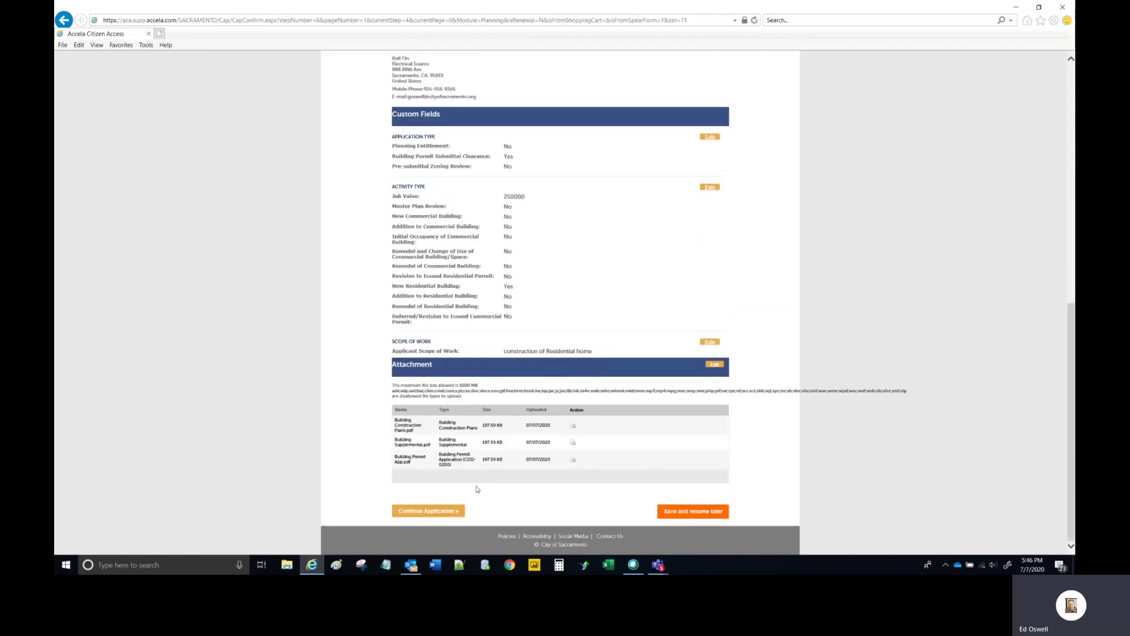
{"action": "left_click", "coordinate": [455, 512]}
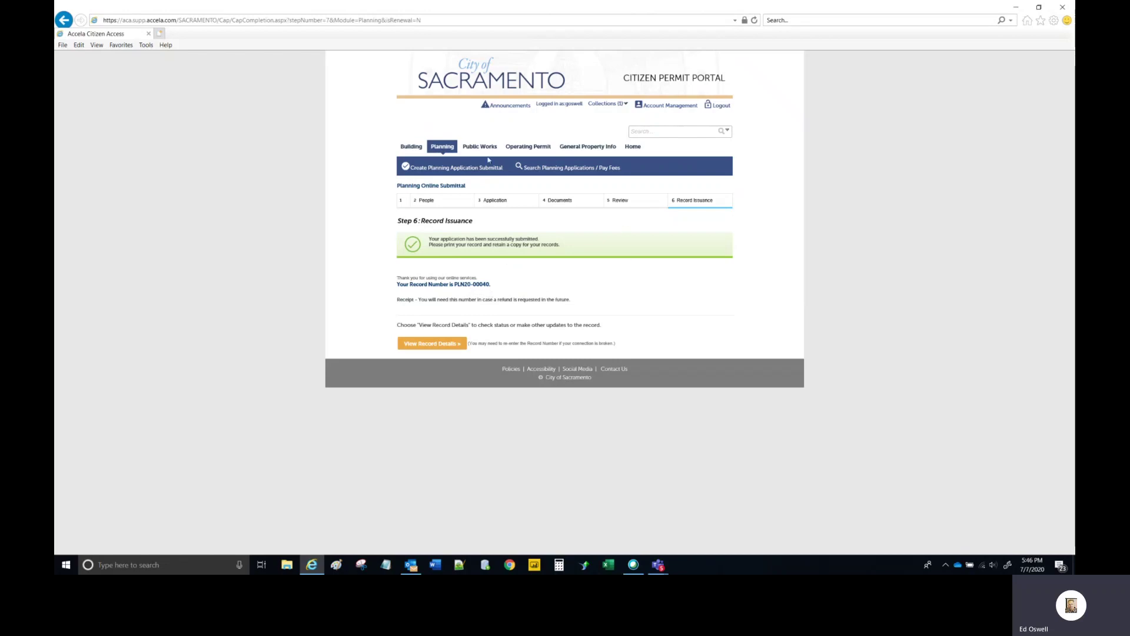
Return to the Planning applications list from the Step 6 Record Issuance page.
{"action": "left_click", "coordinate": [440, 149]}
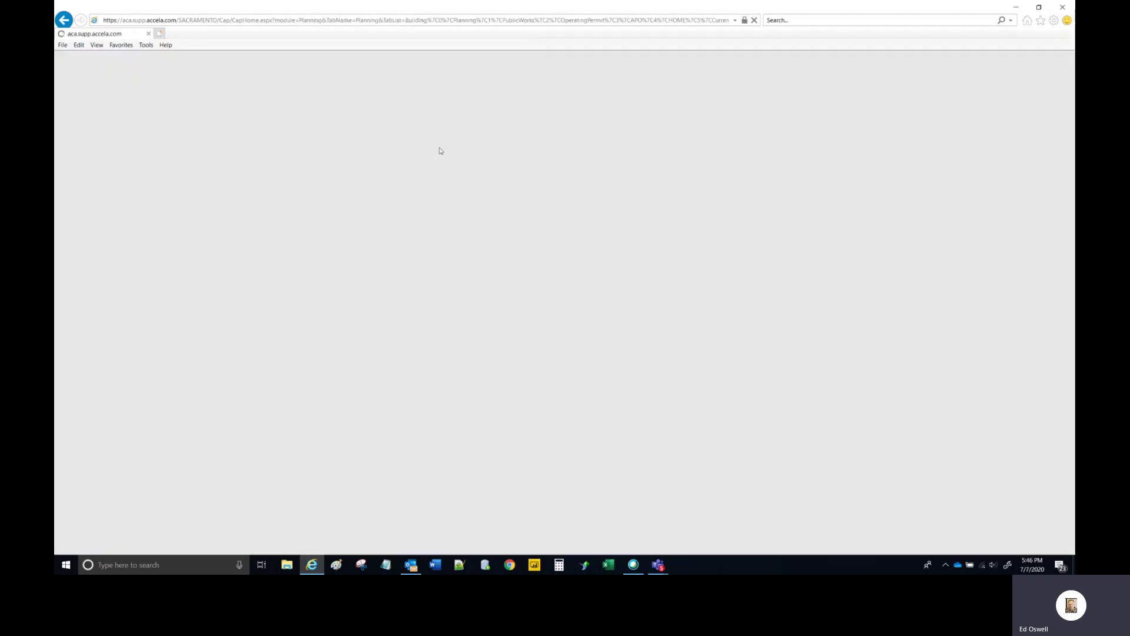